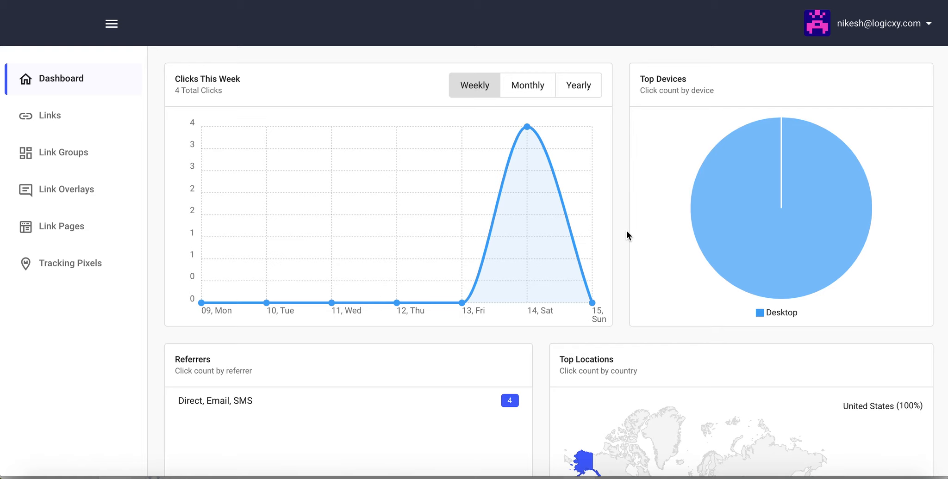
Look over the dashboard and view the clicks chart by month, by year and by week.
scroll(627, 231, down, 5)
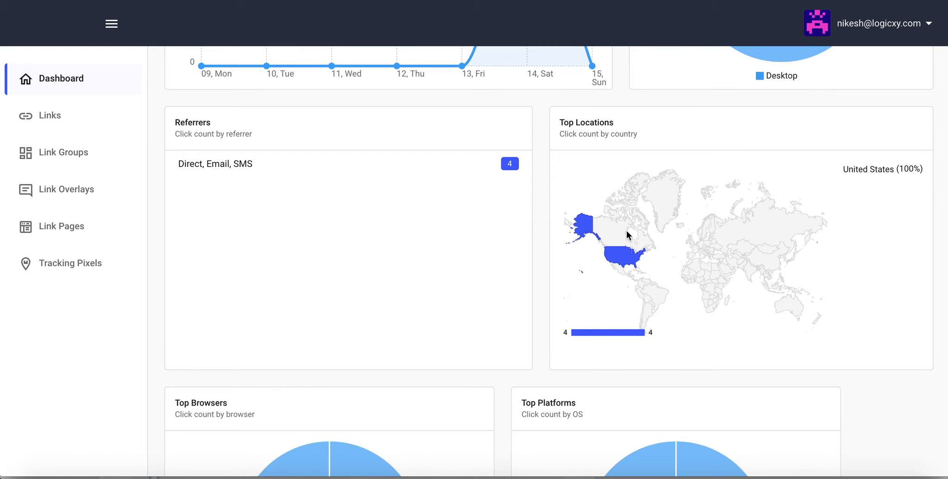
scroll(626, 234, down, 5)
scroll(627, 234, up, 10)
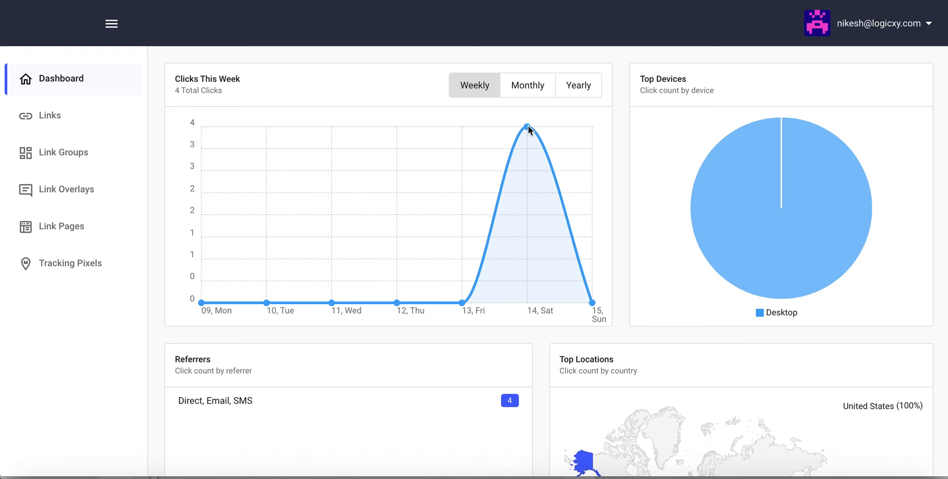
click(526, 88)
click(581, 89)
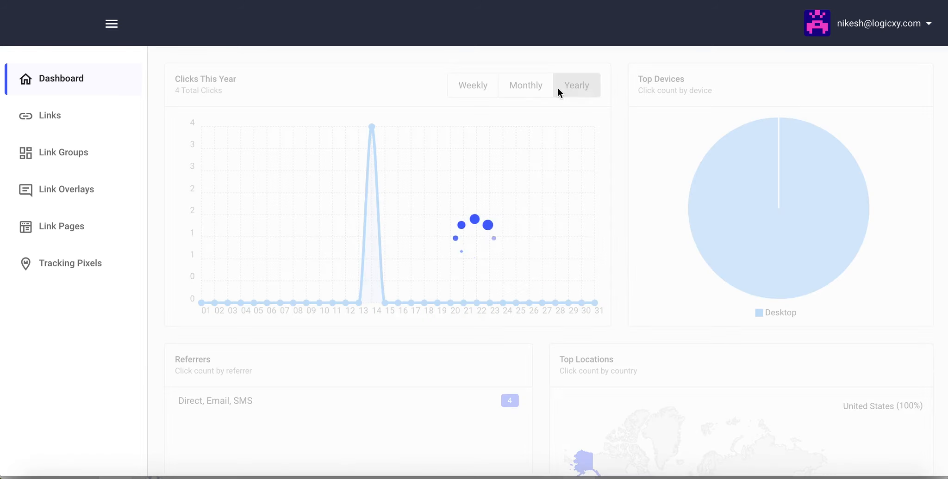
click(474, 86)
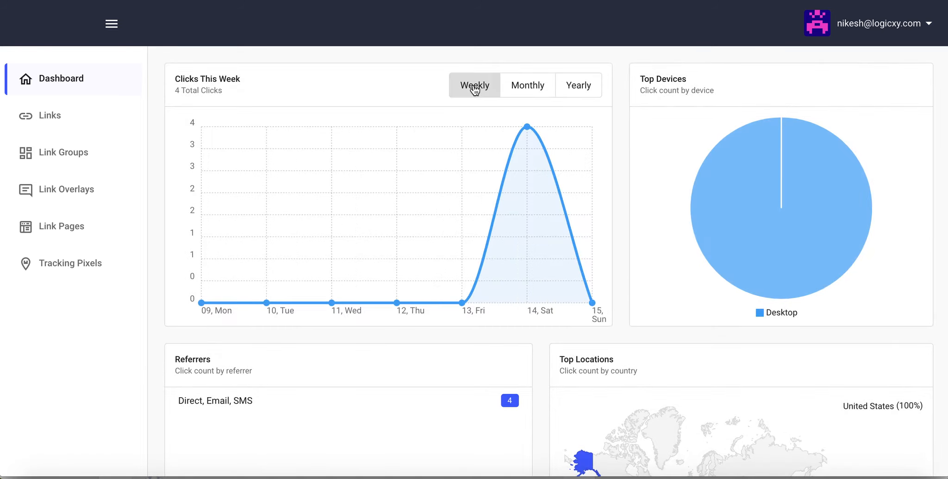
Examine the dashboard's referrers, top locations, top browsers and top platforms statistics.
scroll(474, 89, down, 4)
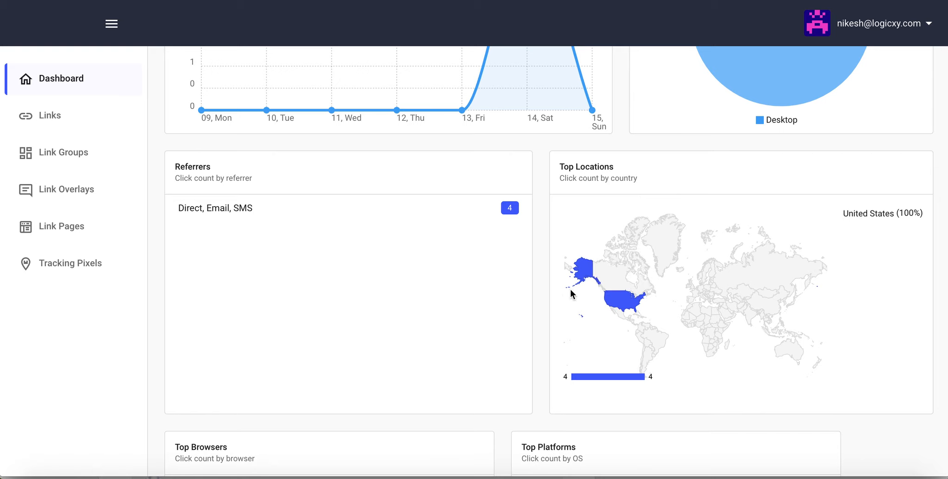
mouse_move(629, 296)
scroll(554, 240, down, 5)
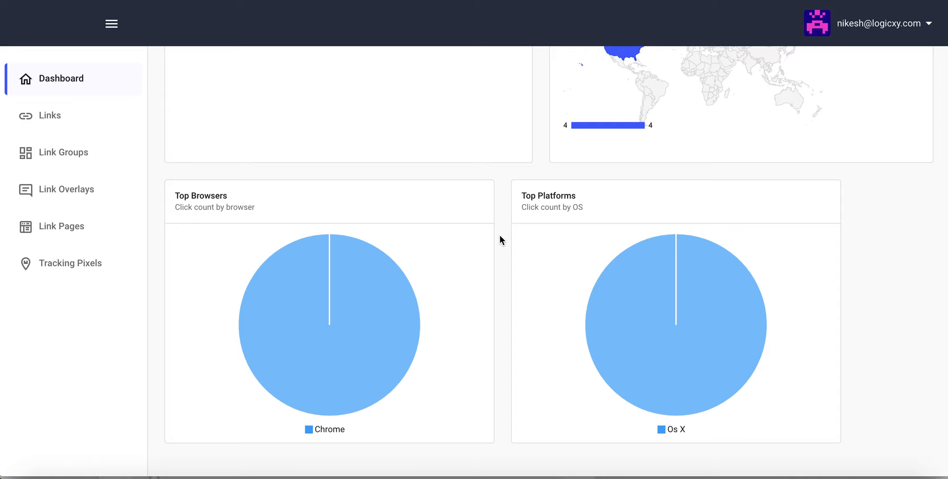
scroll(499, 236, up, 10)
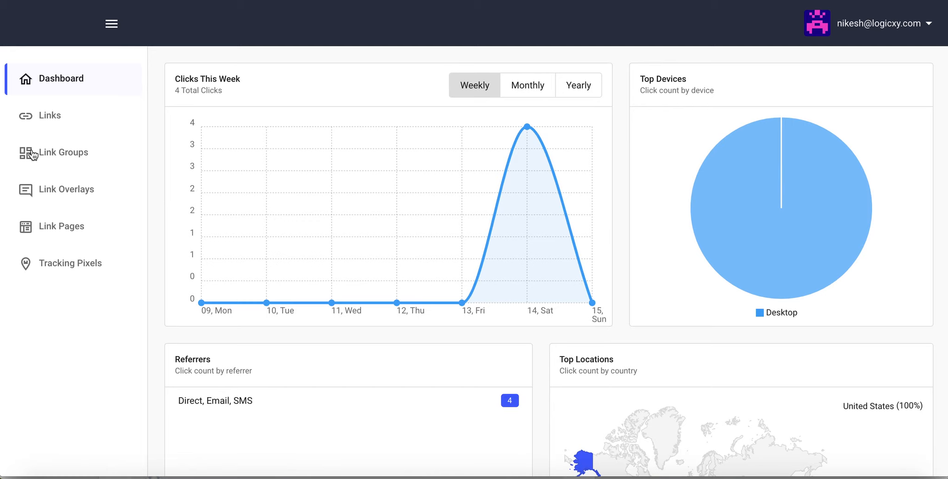
click(48, 115)
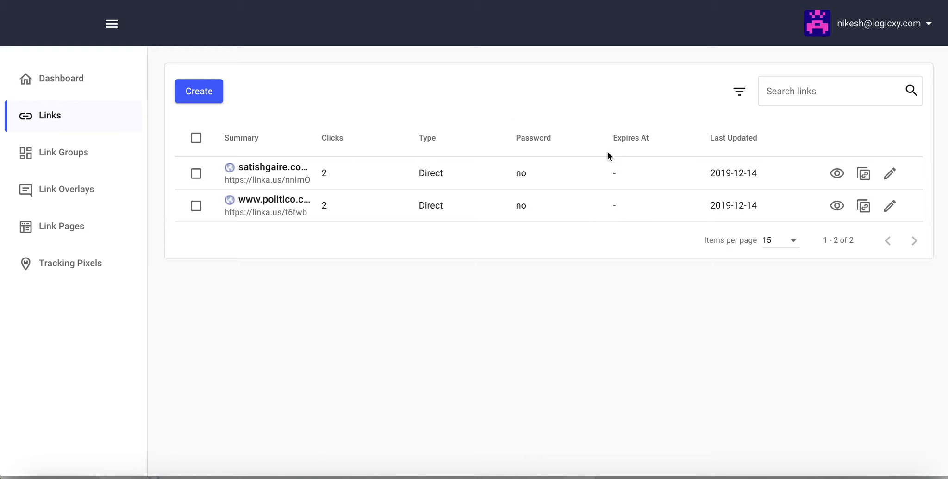
click(200, 95)
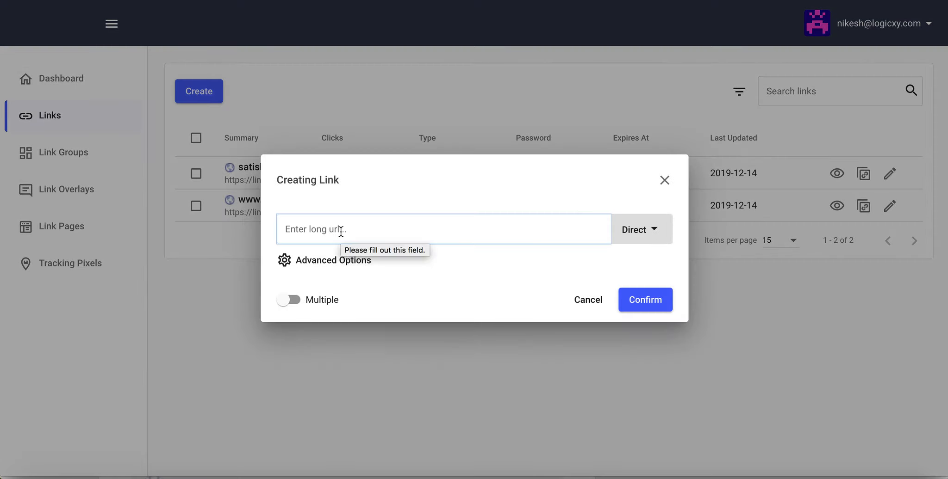
text(https://satish)
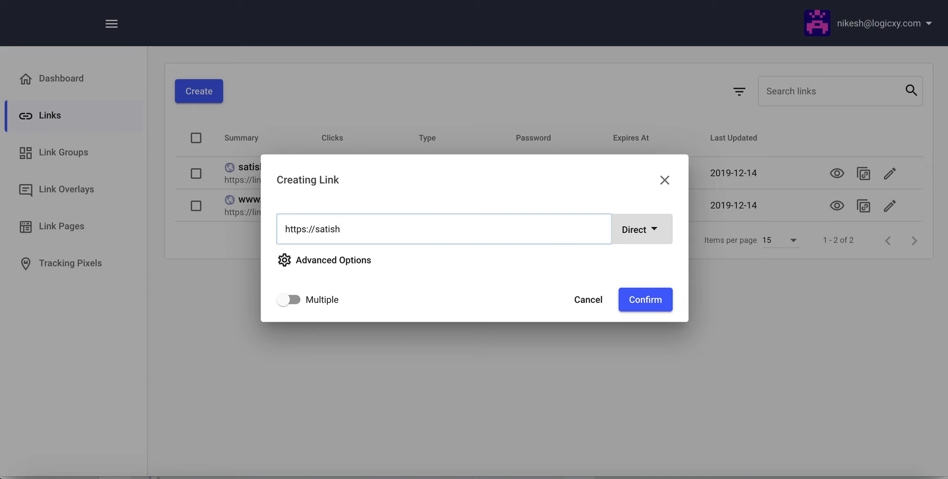
text(gaire.com)
click(650, 305)
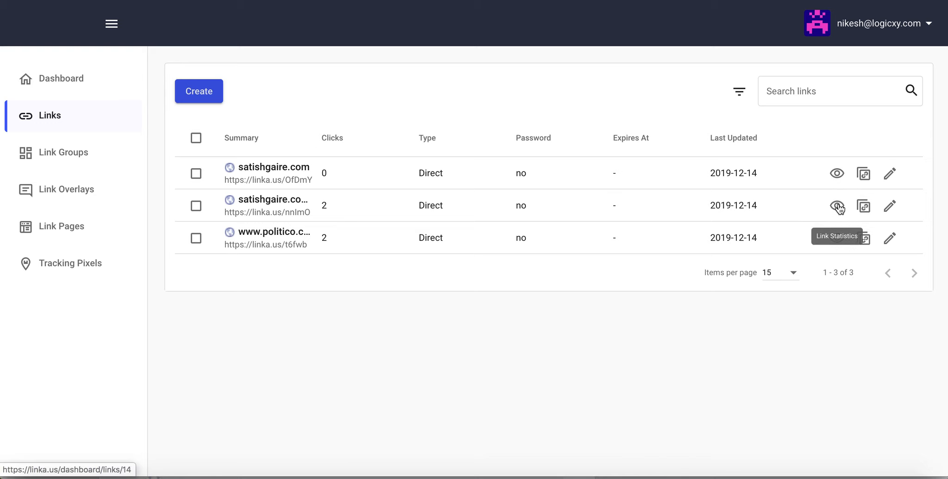
click(836, 205)
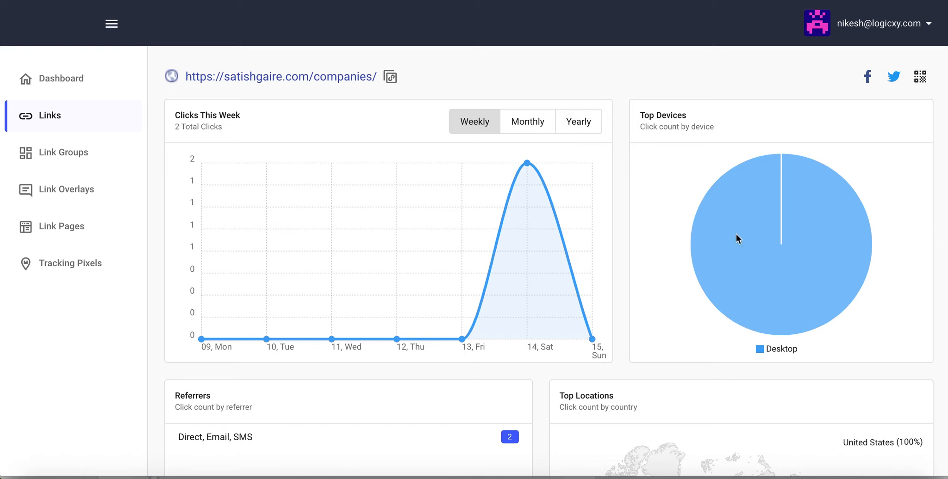
scroll(630, 183, down, 10)
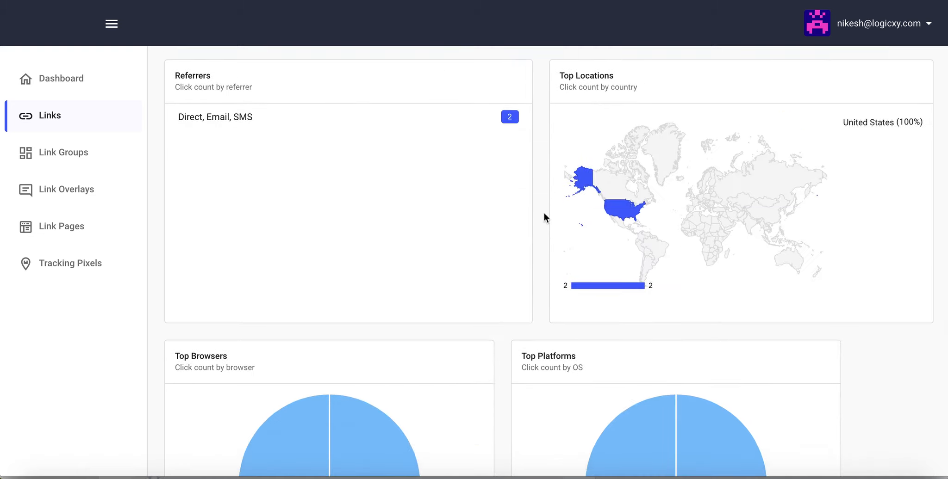
scroll(500, 271, up, 10)
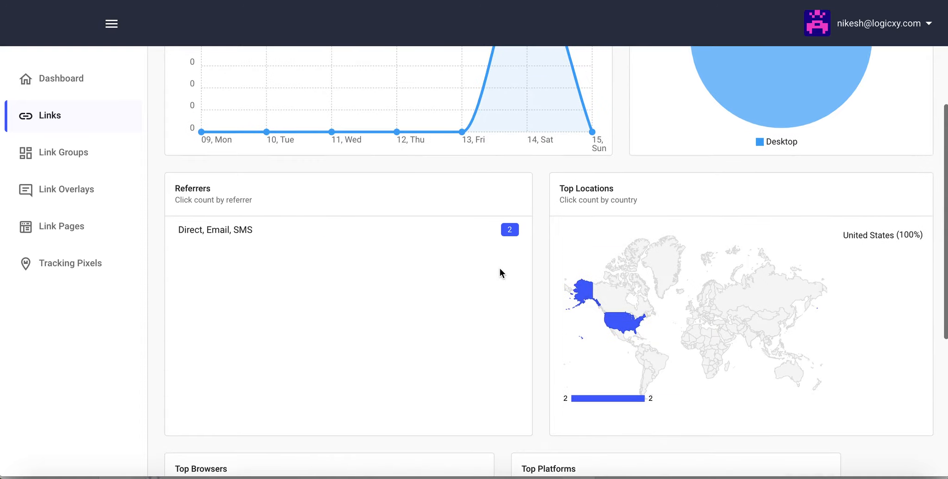
Copy the short URL of the newest link in the links list, and view its update form without changing anything.
click(58, 119)
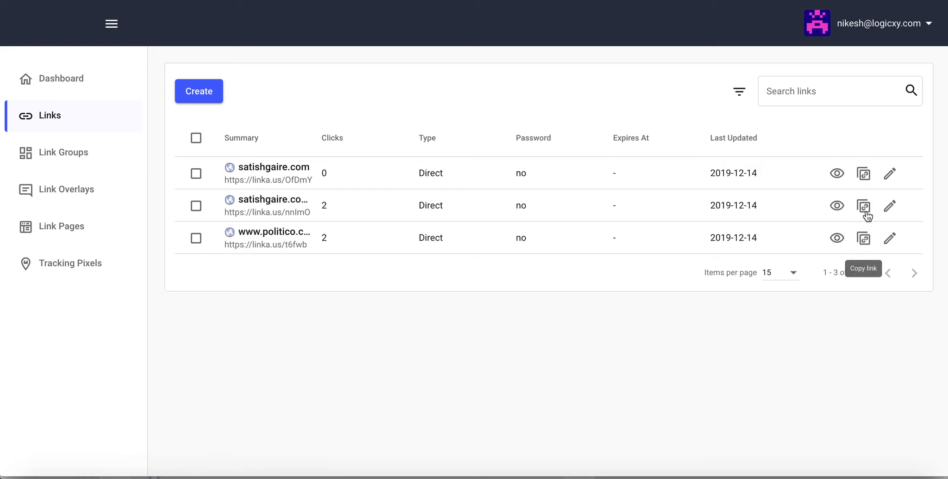
click(864, 174)
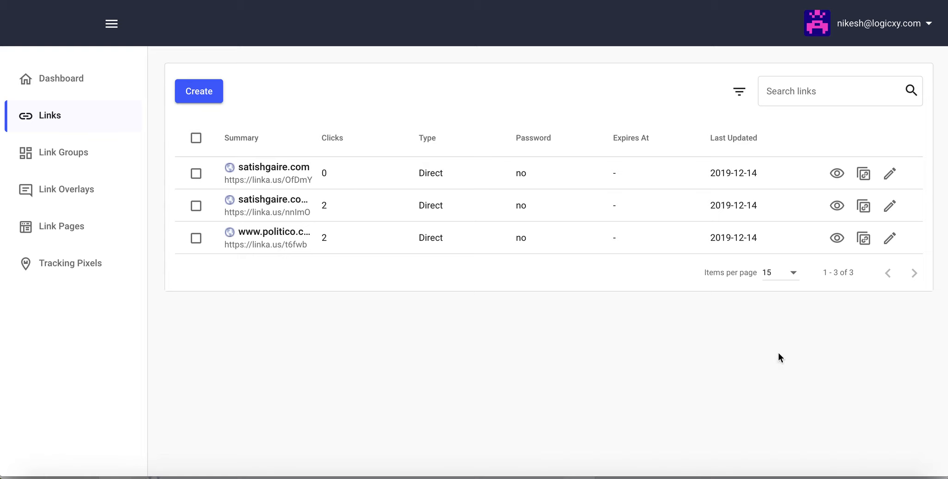
click(889, 173)
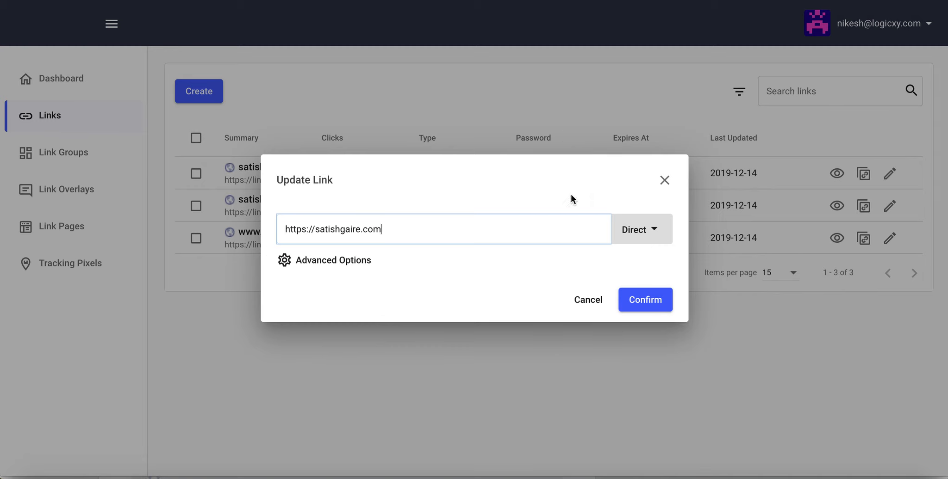
click(666, 181)
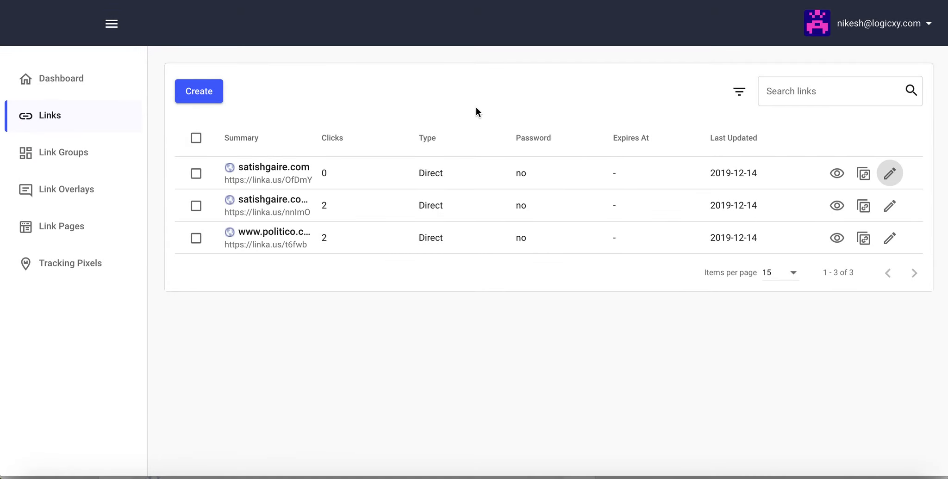
Create a link group named with the site owner's first name in possessive form followed by "Articles".
click(46, 152)
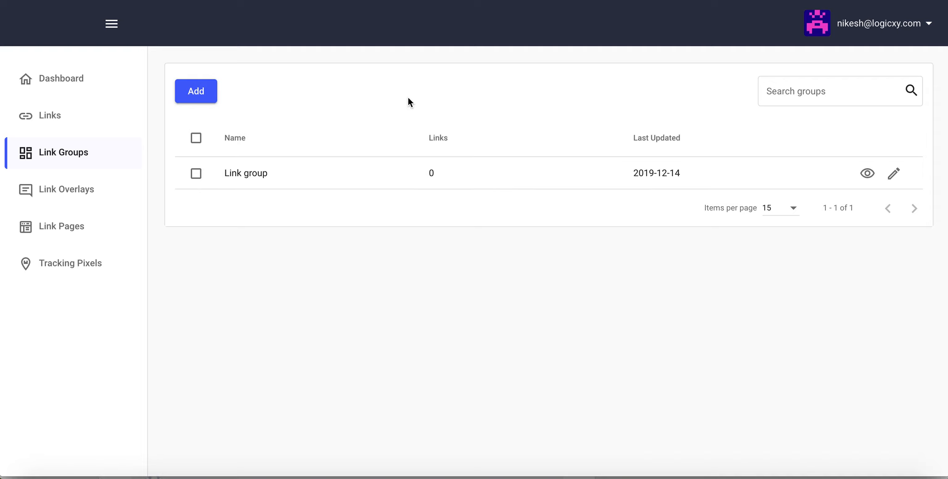
click(191, 95)
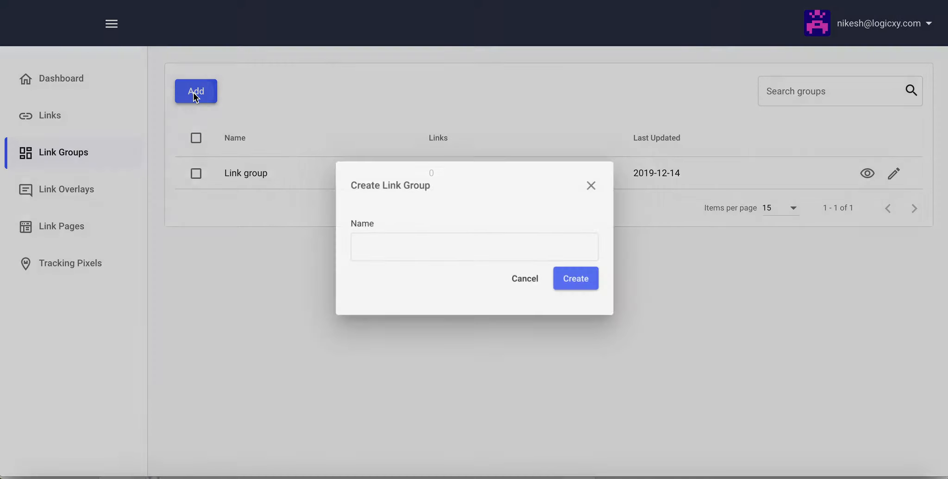
text(Satish)
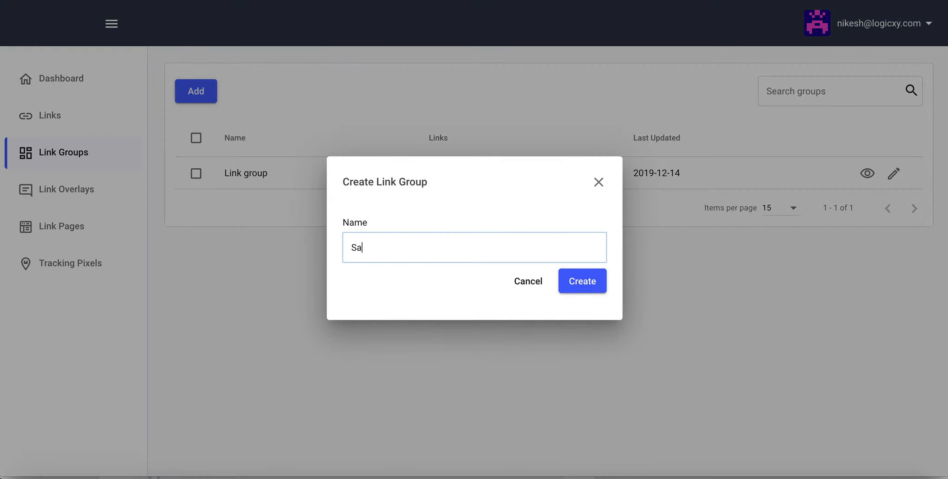
text('s Articles)
click(590, 284)
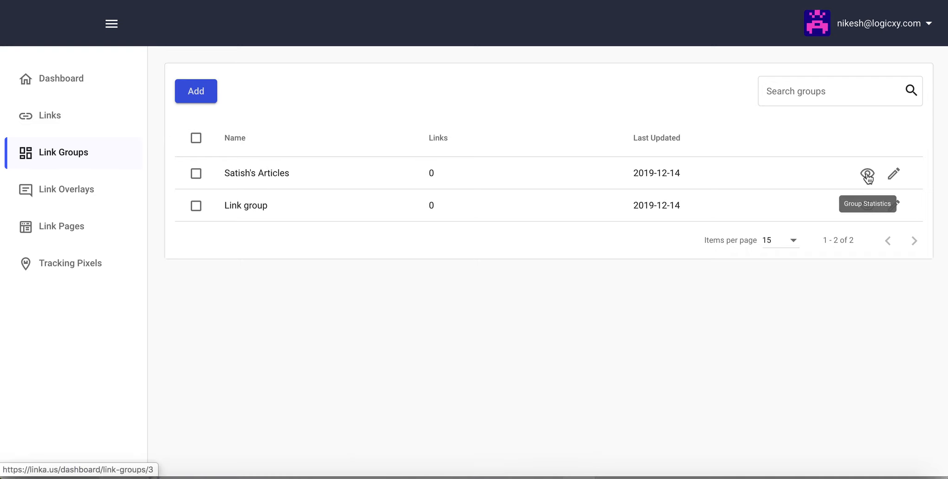
Open the new articles group's statistics page and start creating a link inside the group.
click(858, 173)
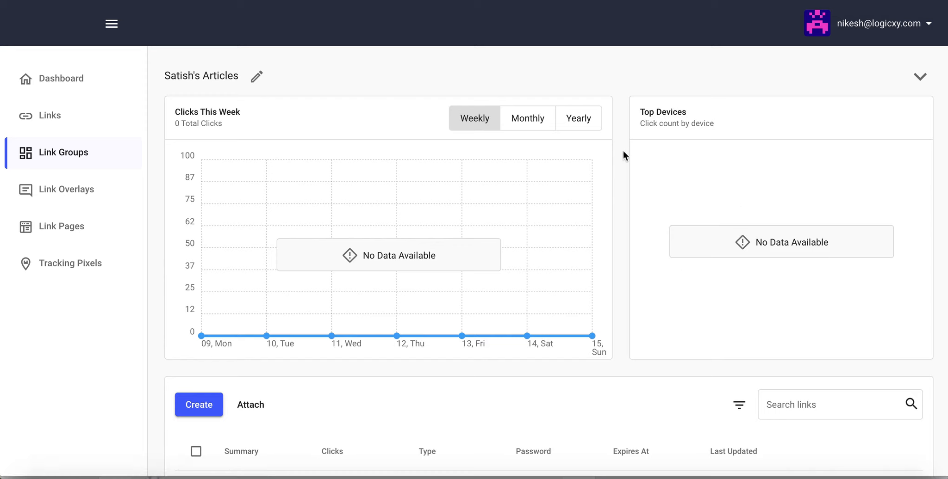
scroll(623, 151, down, 5)
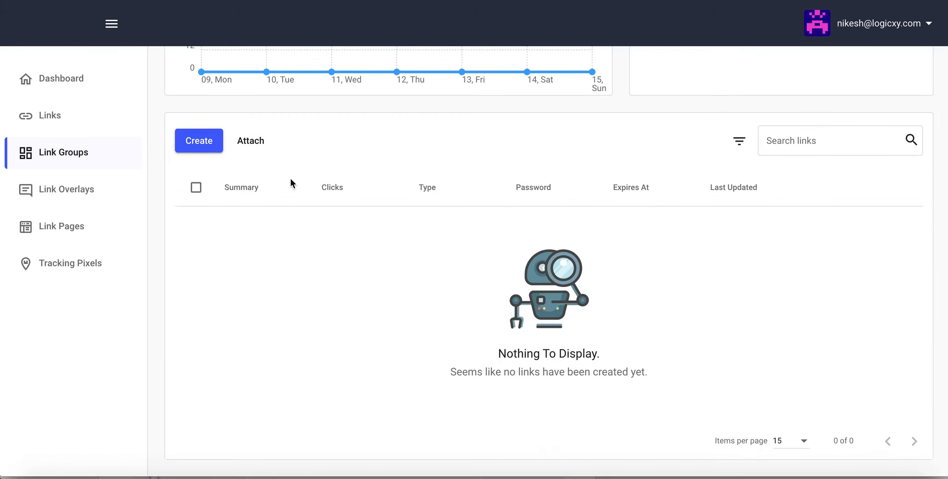
click(199, 140)
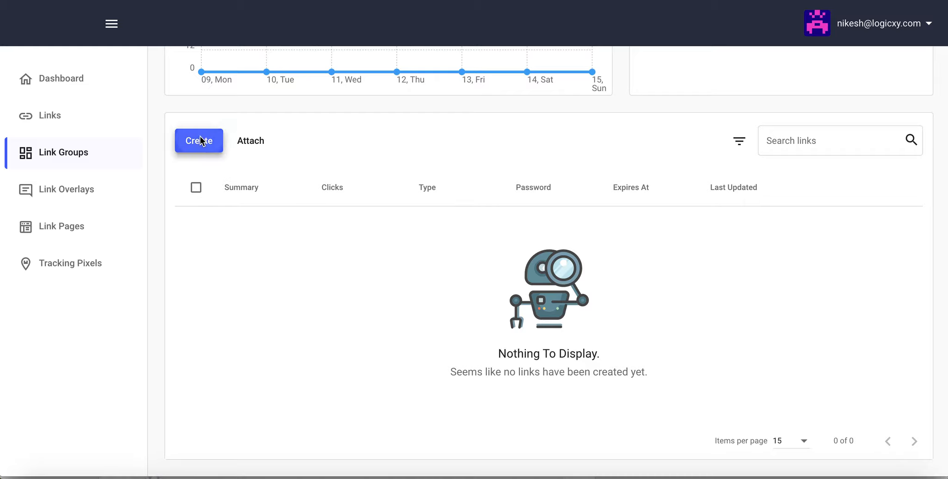
click(383, 239)
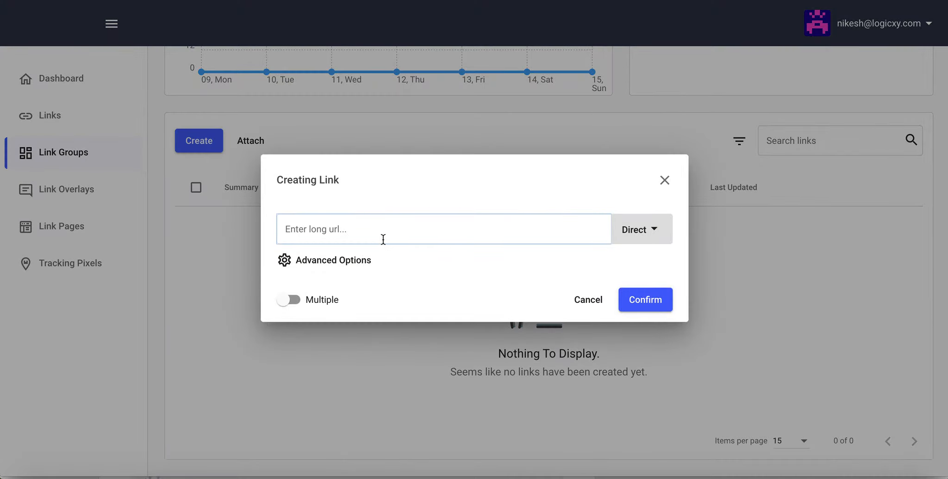
Open satishgaire.com in a separate browser tab and get the address of the blog article "10 Lessons I Learned From Shark Tank".
click(246, 0)
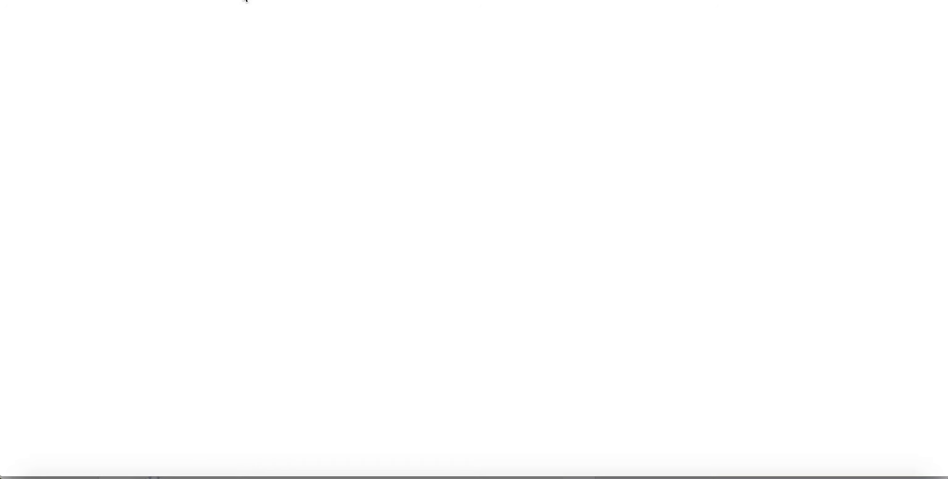
text(satishg)
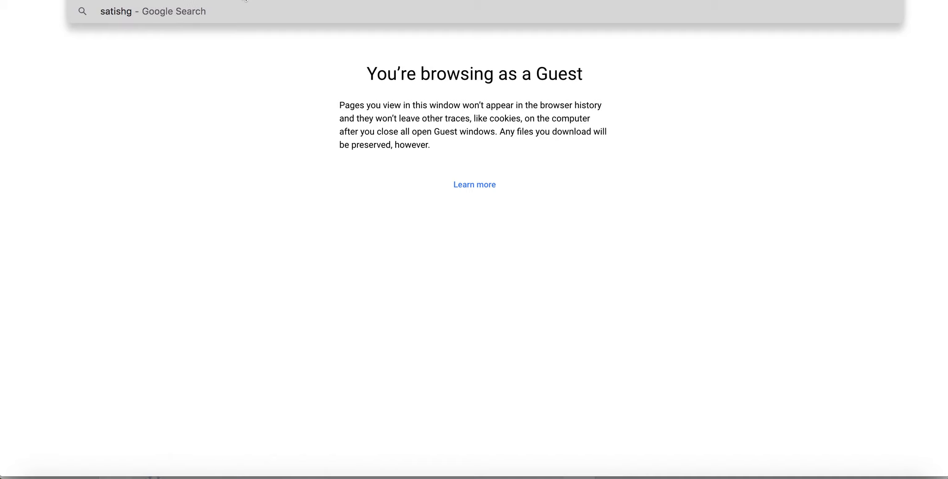
text(aire.com)
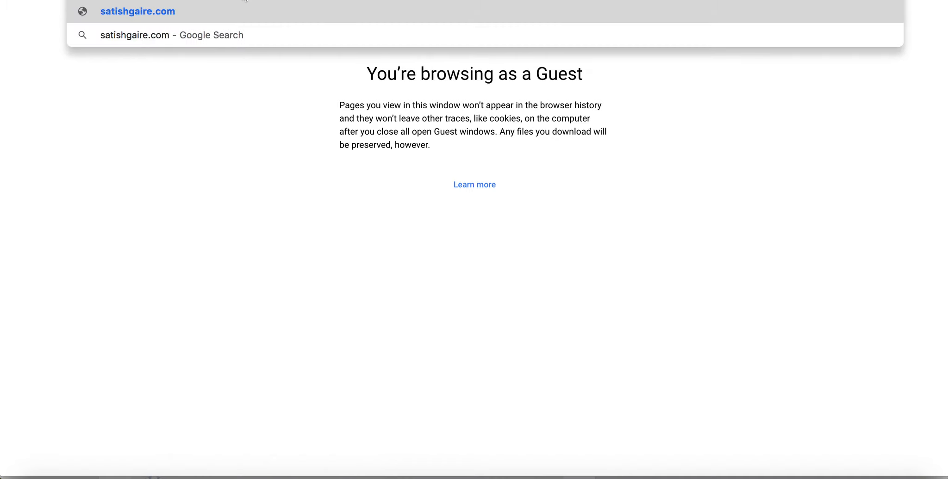
key(Return)
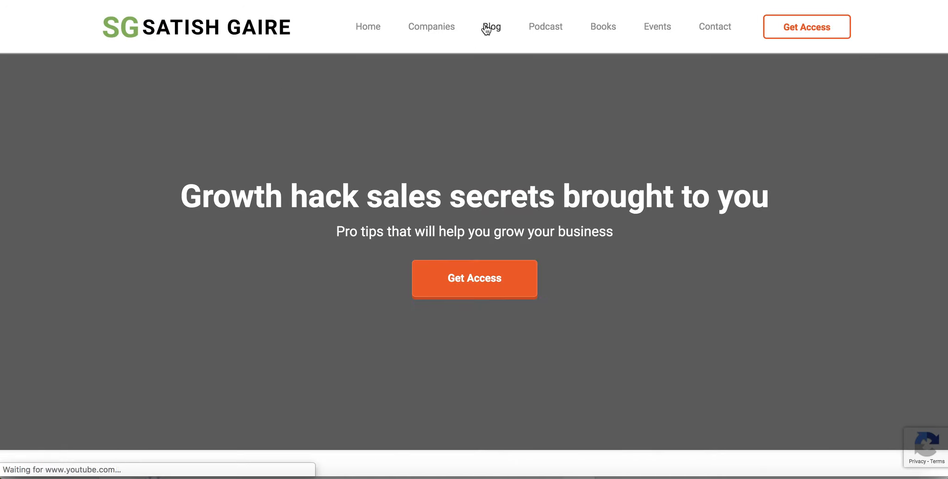
click(486, 29)
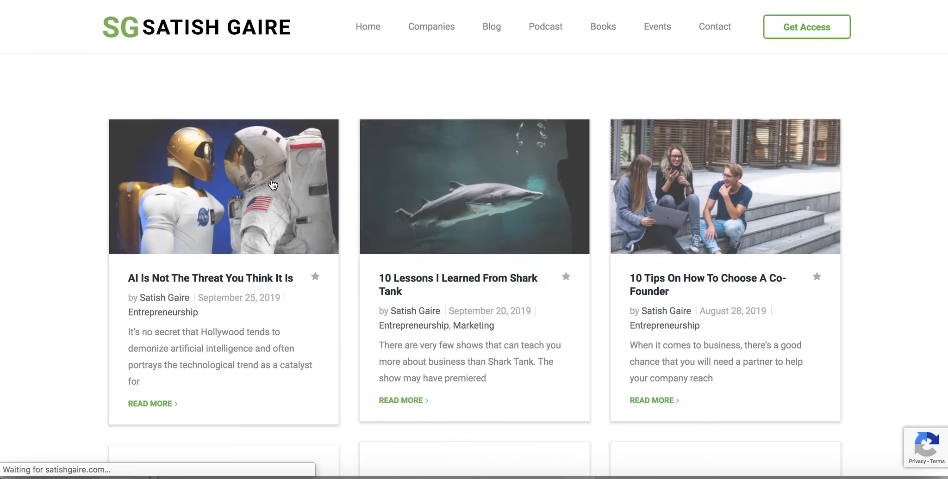
click(409, 278)
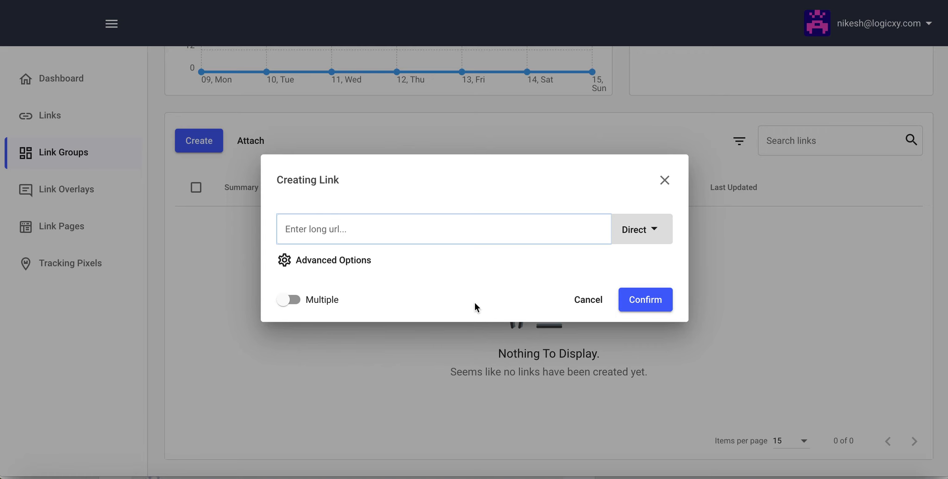
text(https://satishgaire.com/blog/10-lessons-i-learned-from-shark-tank/)
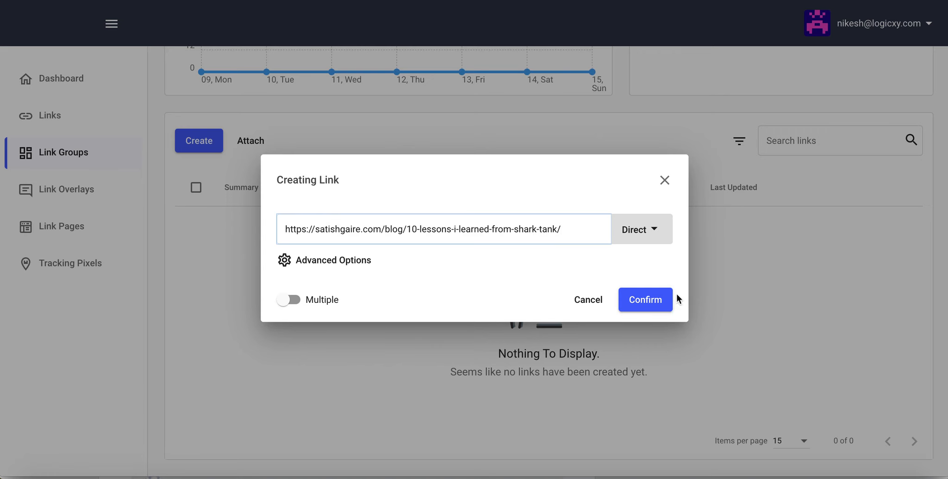
click(648, 299)
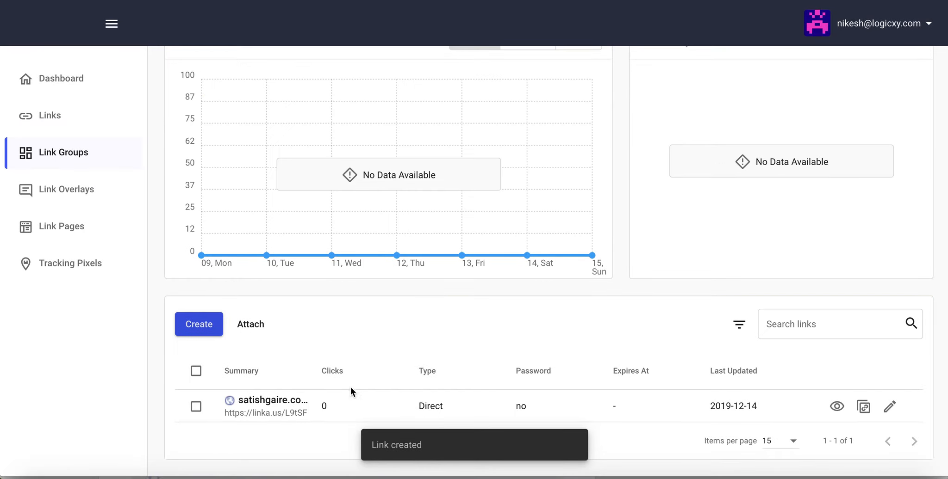
click(195, 326)
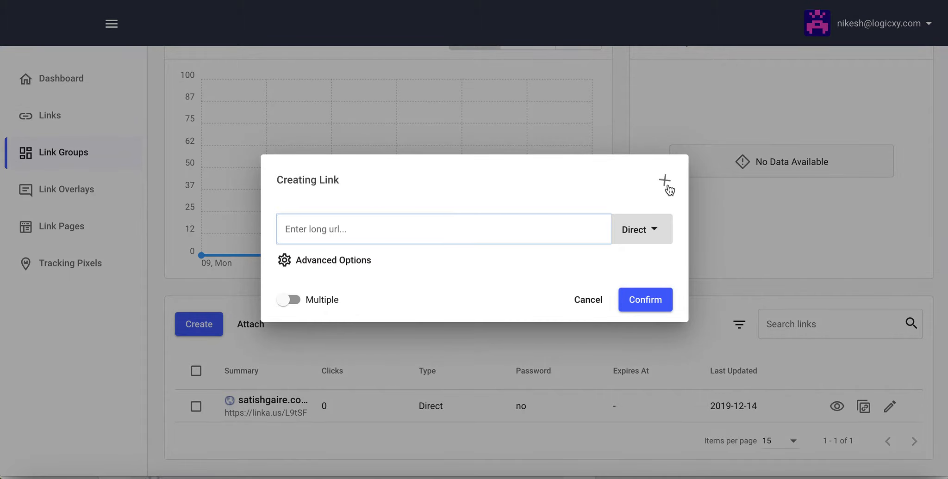
click(665, 180)
scroll(588, 301, up, 2)
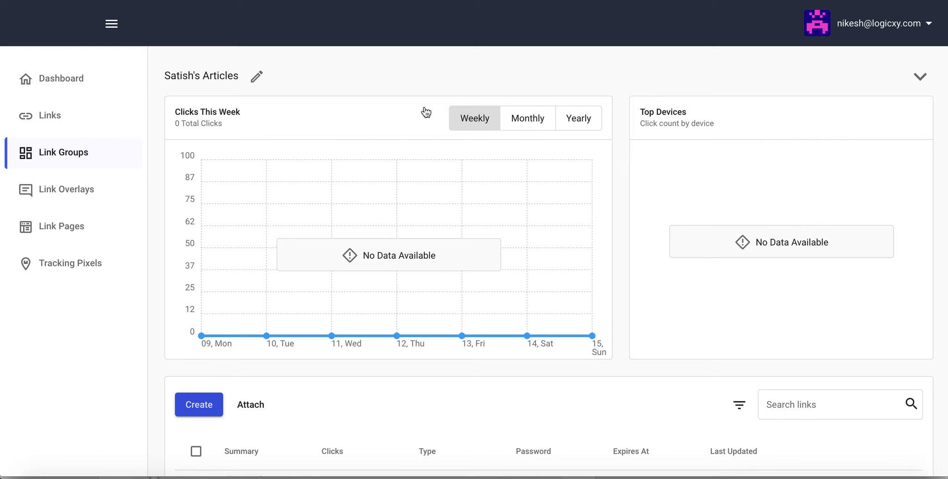
Return to the link group list and view the articles group's name editing form without changing it.
click(69, 154)
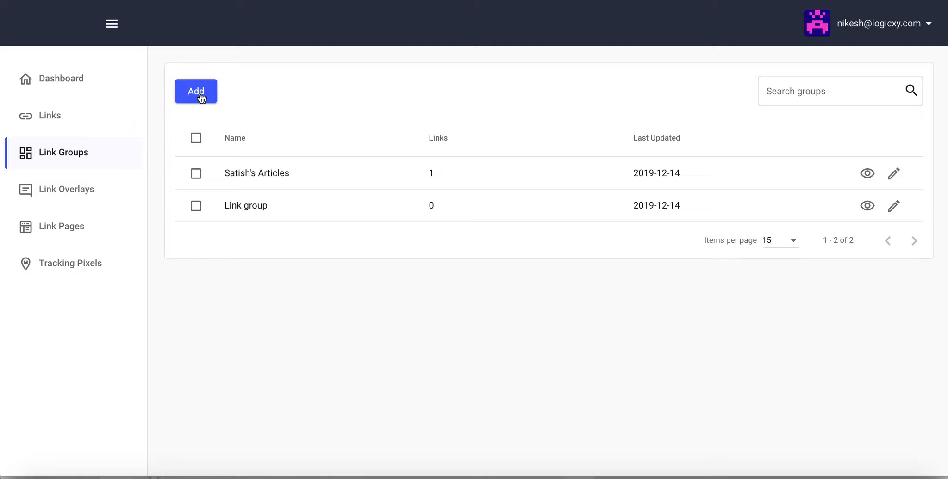
click(893, 174)
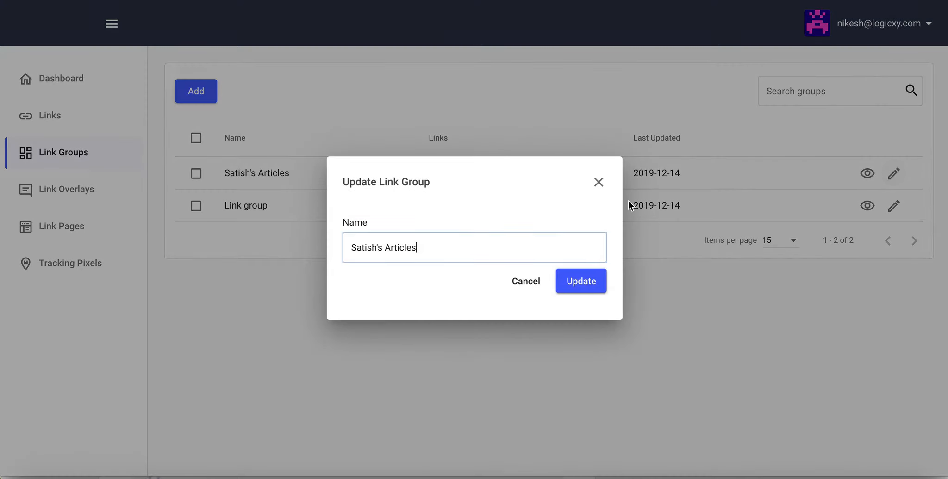
click(598, 183)
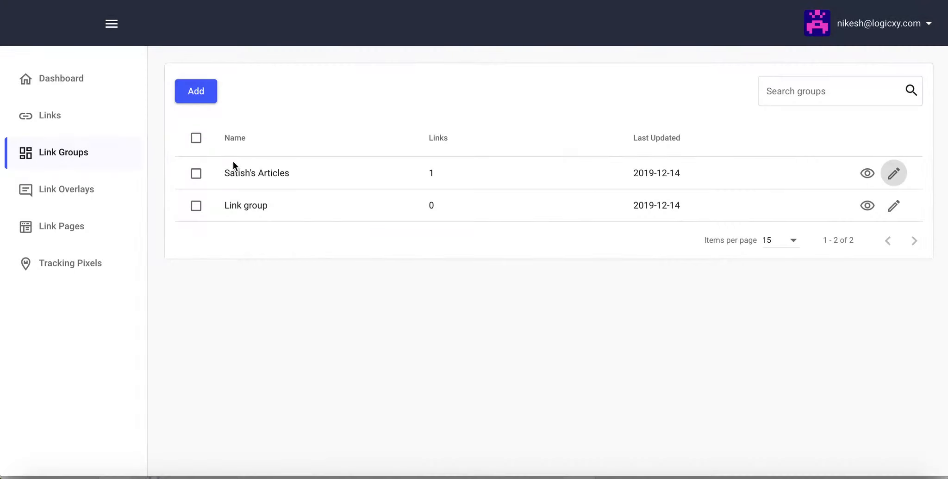
click(189, 138)
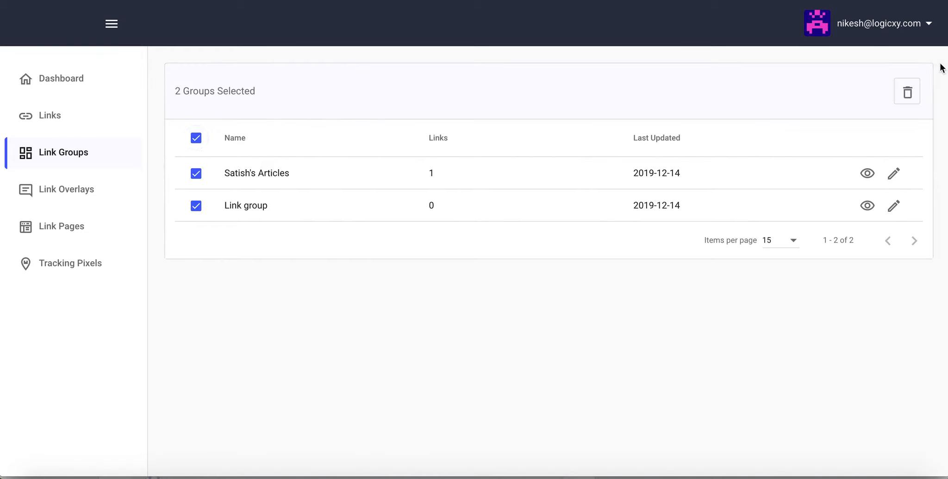
click(195, 138)
click(195, 174)
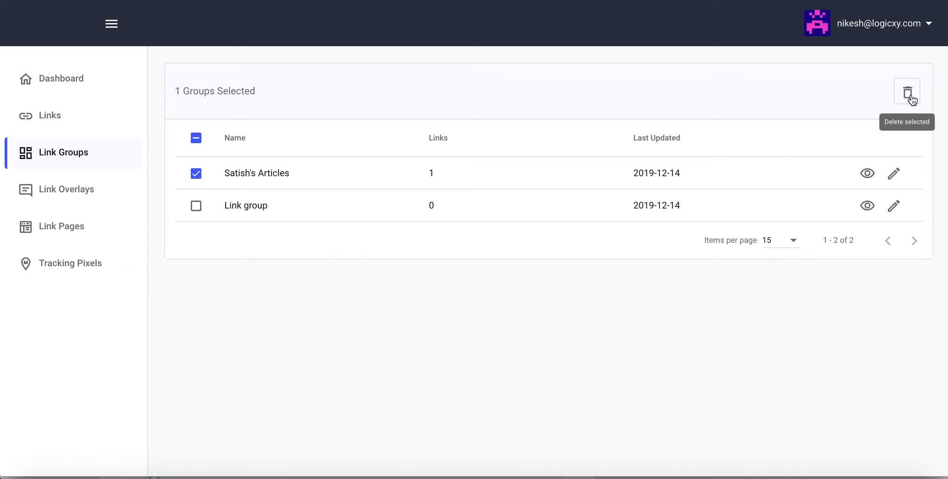
click(196, 139)
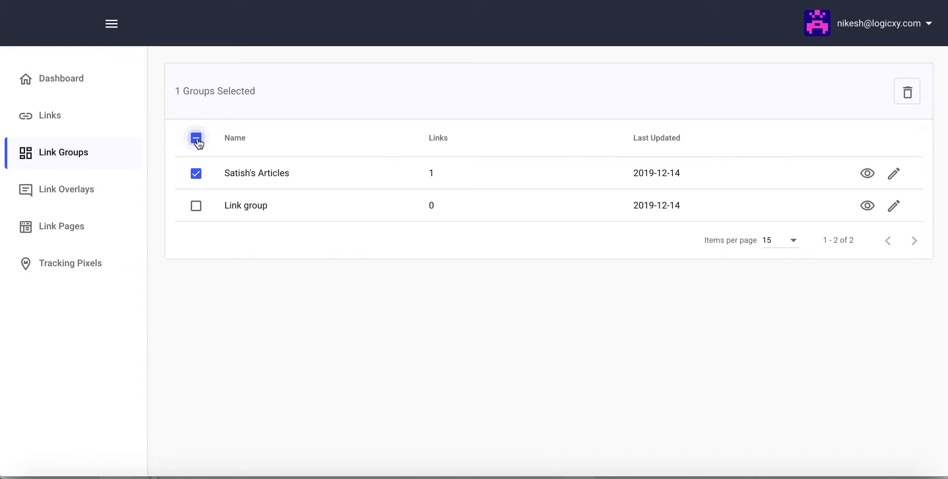
click(192, 141)
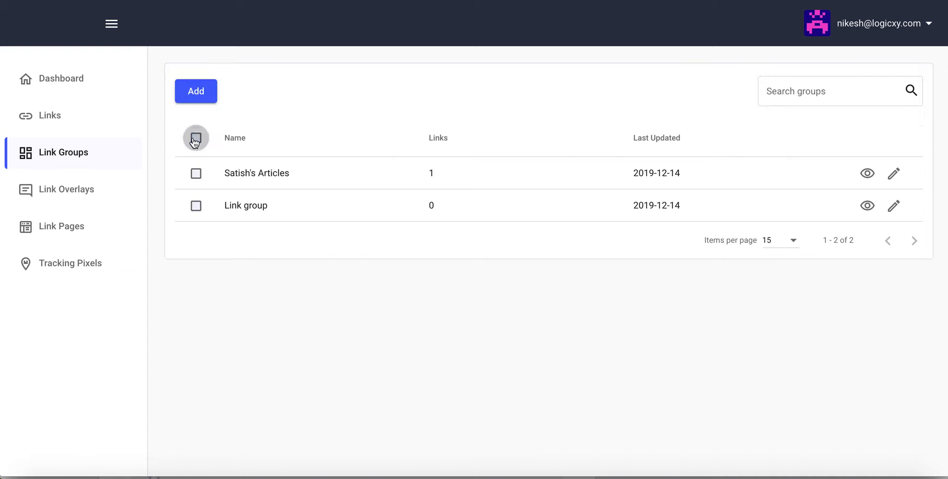
Start a new link overlay named "New Overlay" and set its position to Bottom Right.
click(52, 198)
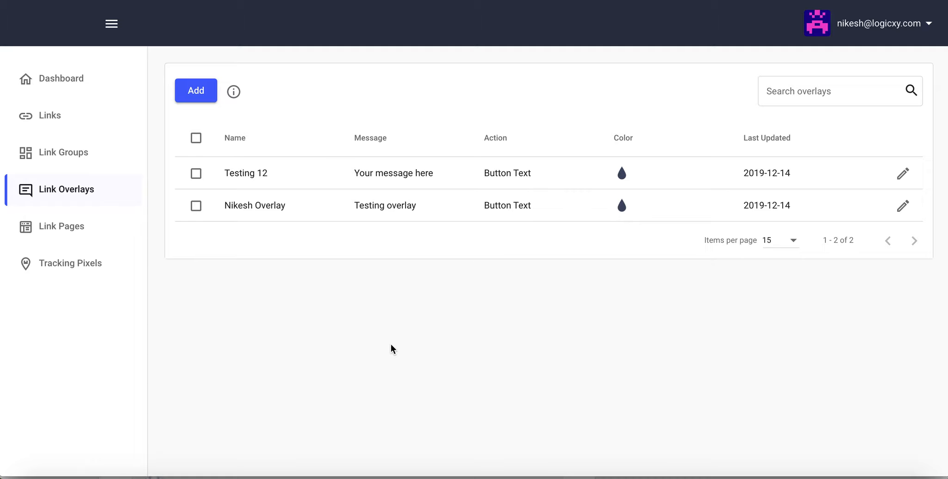
click(196, 91)
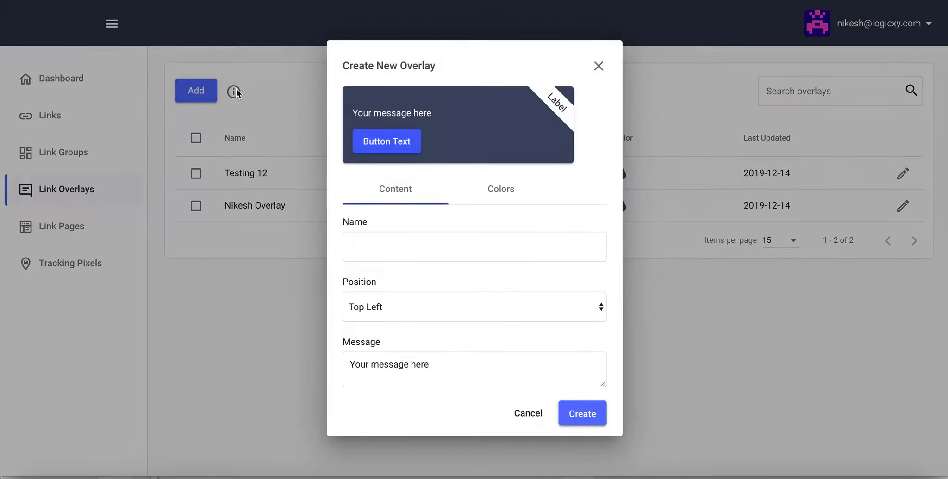
click(390, 247)
text(N)
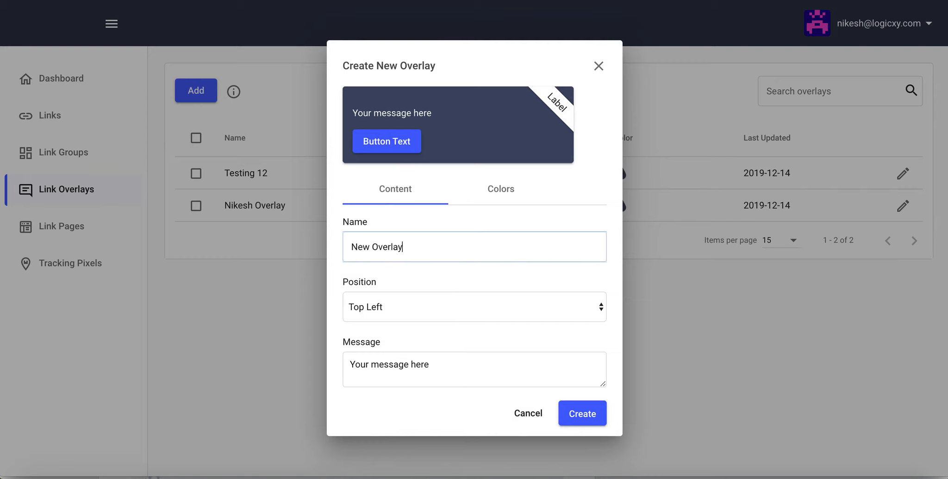
text(ew Overlay)
click(410, 307)
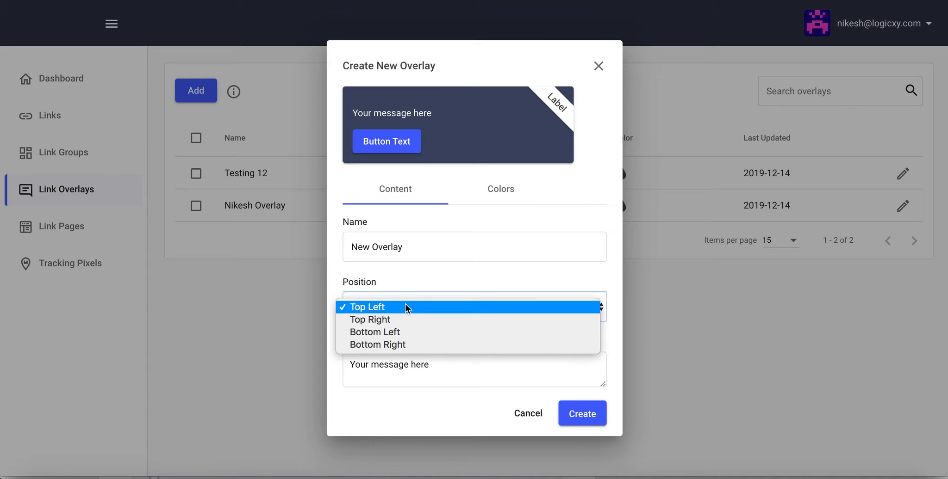
click(397, 344)
Replace the overlay's placeholder message with "This is a test" and check it in the preview.
scroll(465, 339, down, 2)
triple_click(442, 308)
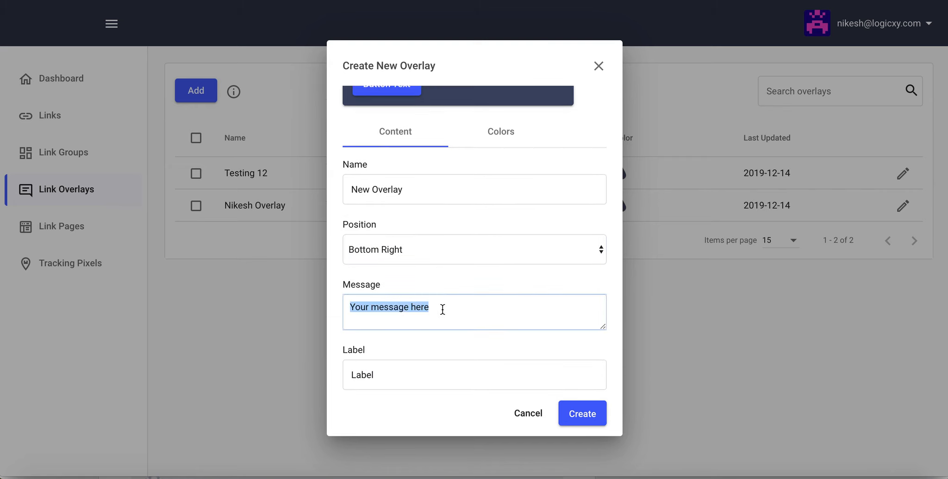
text(This)
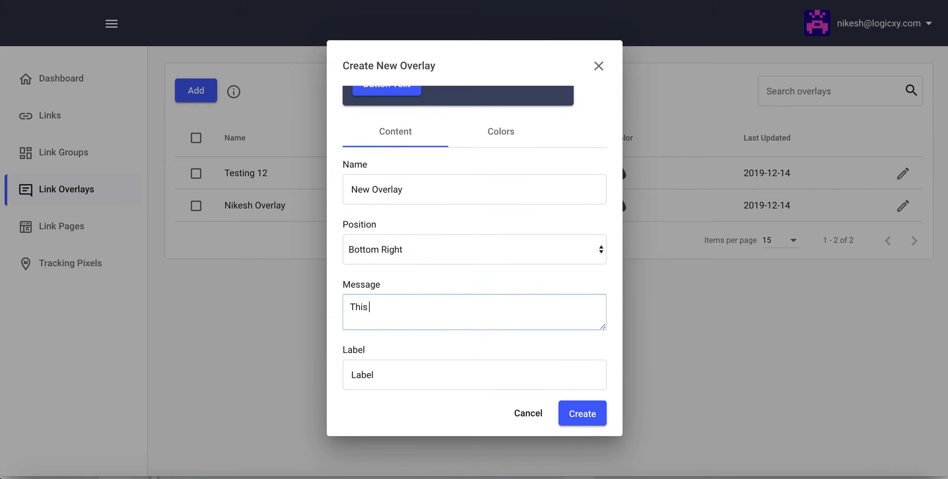
text( is a test)
click(434, 187)
scroll(434, 187, up, 2)
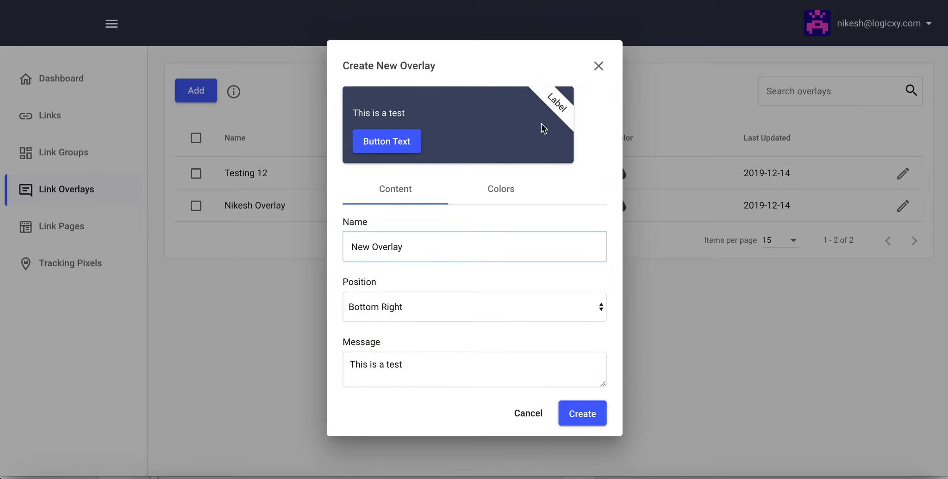
Set the overlay's label to "New Sale" and its button text to "Click here", and check the preview.
scroll(482, 264, down, 4)
click(390, 250)
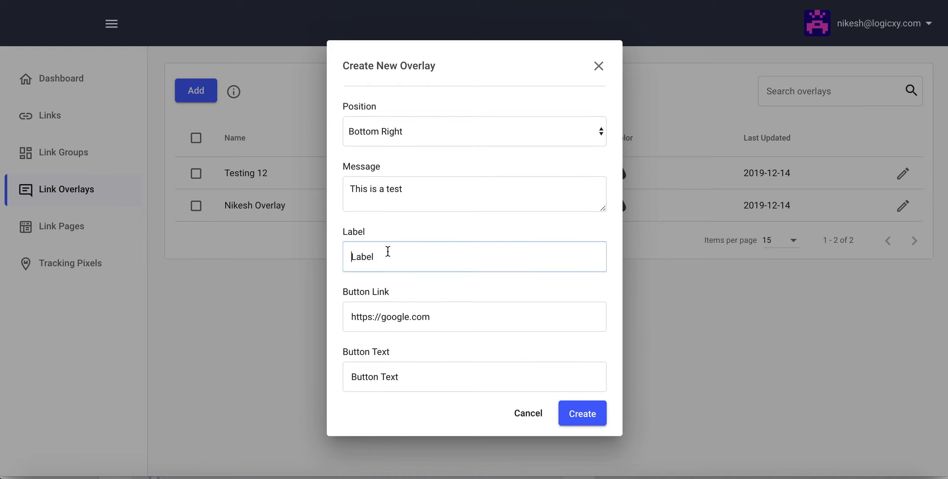
double_click(391, 256)
text(New Sale)
triple_click(402, 376)
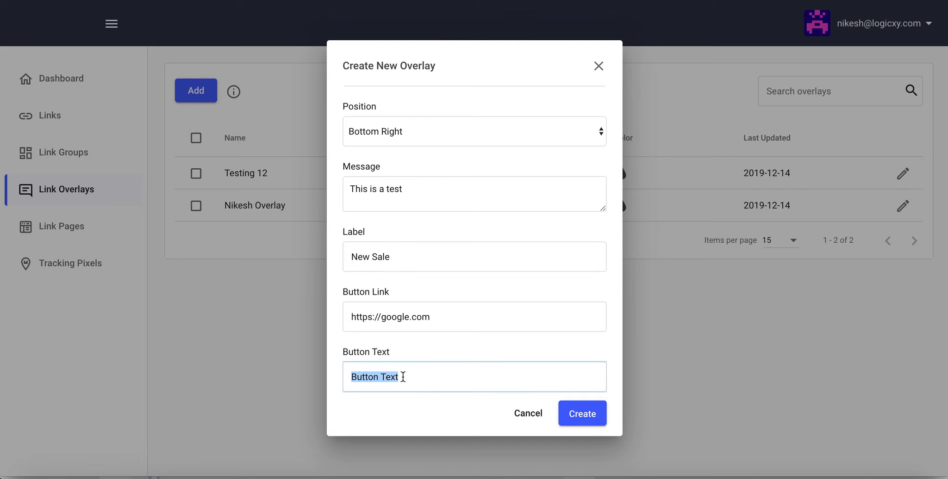
text(Click here)
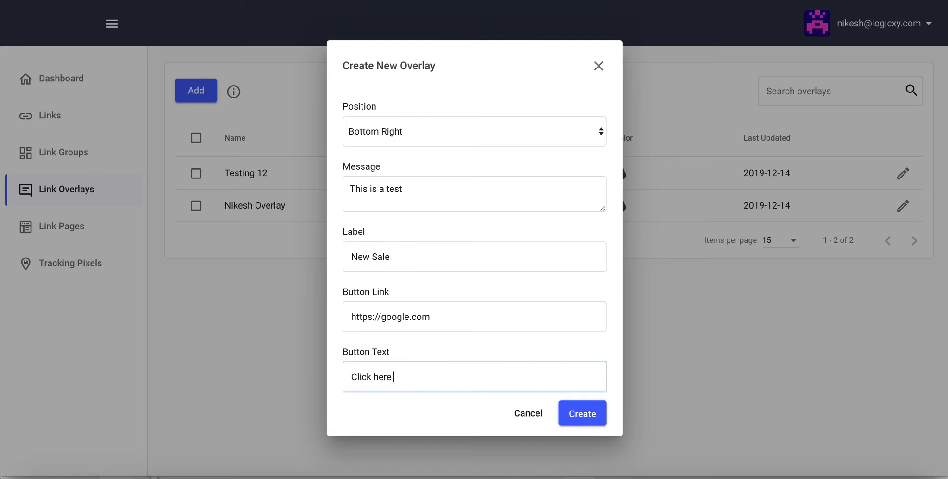
scroll(413, 329, up, 5)
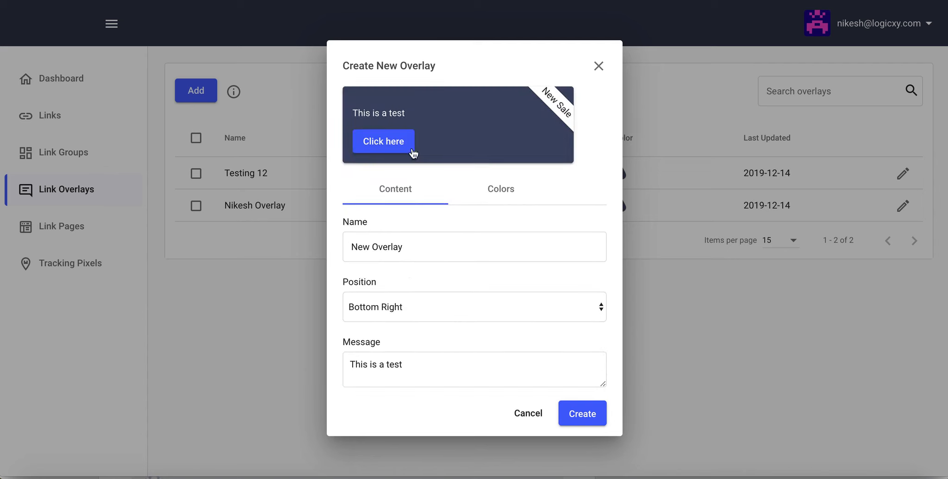
Review the overlay's color options and create the overlay with the default colors.
click(508, 194)
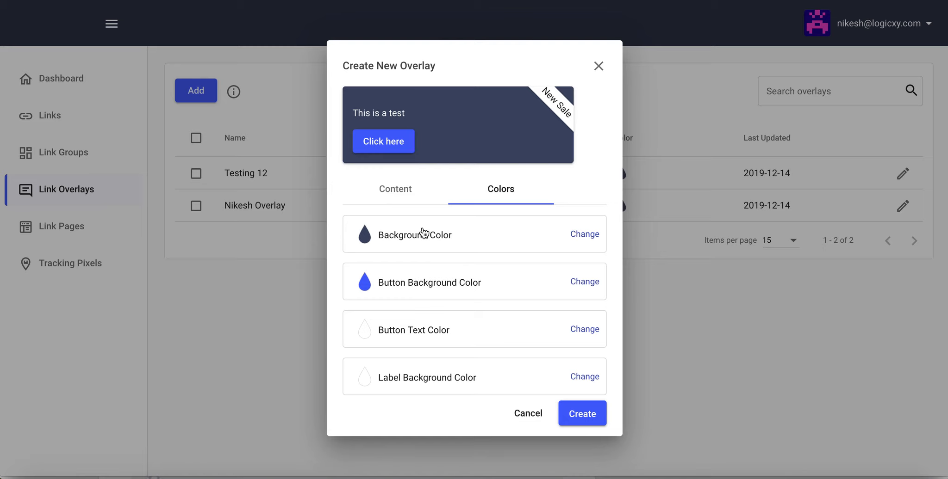
scroll(424, 372, down, 3)
scroll(424, 373, up, 3)
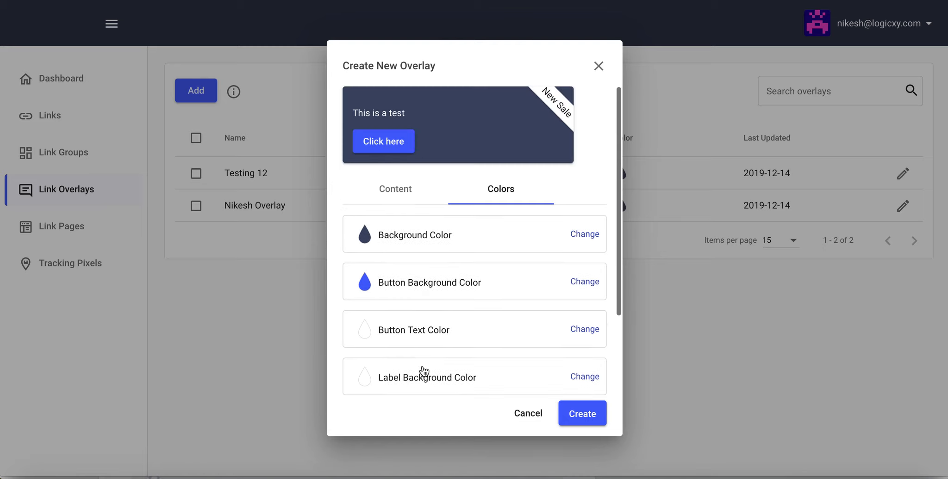
click(568, 416)
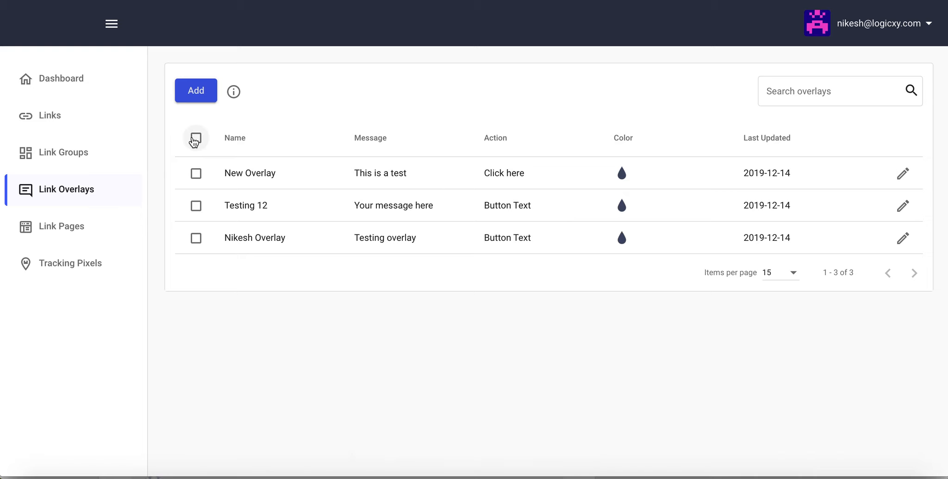
click(195, 138)
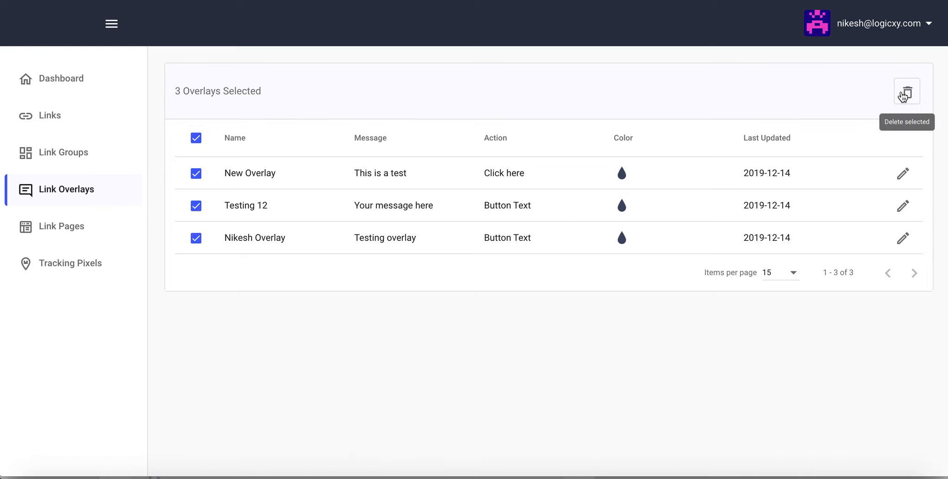
click(196, 138)
click(196, 178)
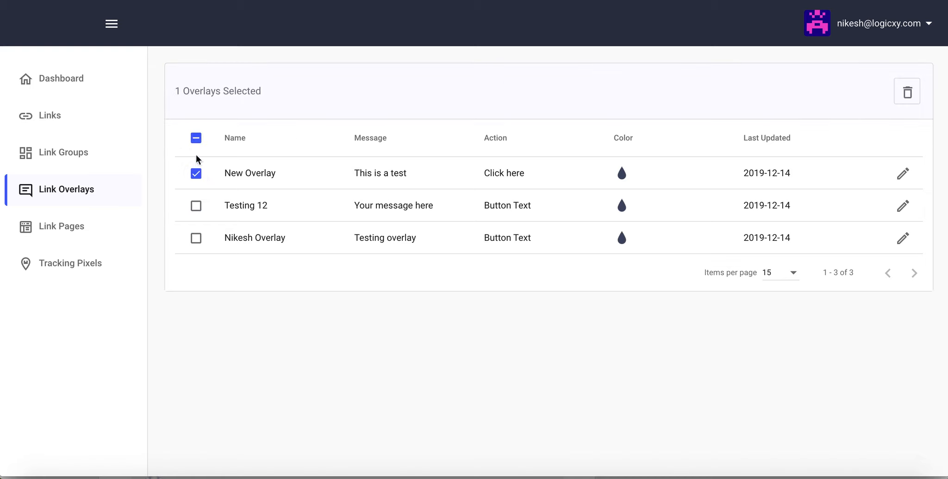
click(196, 138)
click(196, 138)
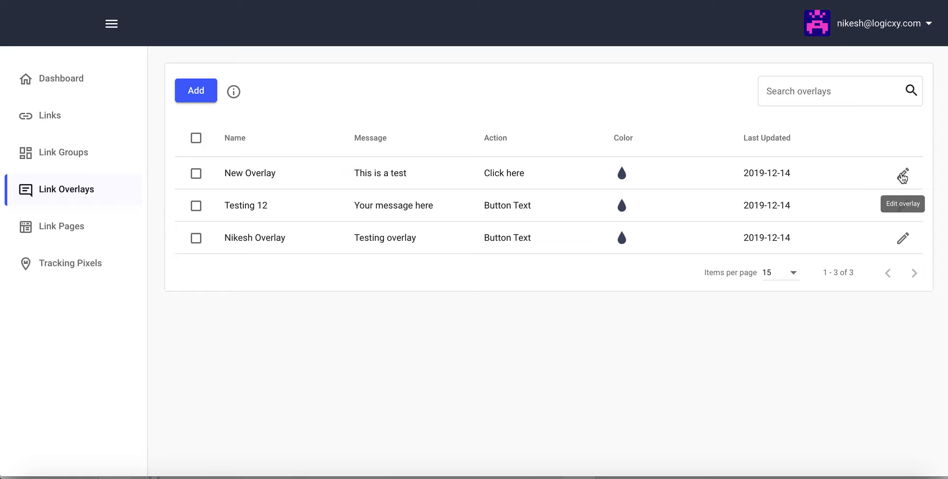
Open "New Overlay" for editing, review its content settings, and close it without changes.
click(902, 174)
scroll(455, 265, down, 4)
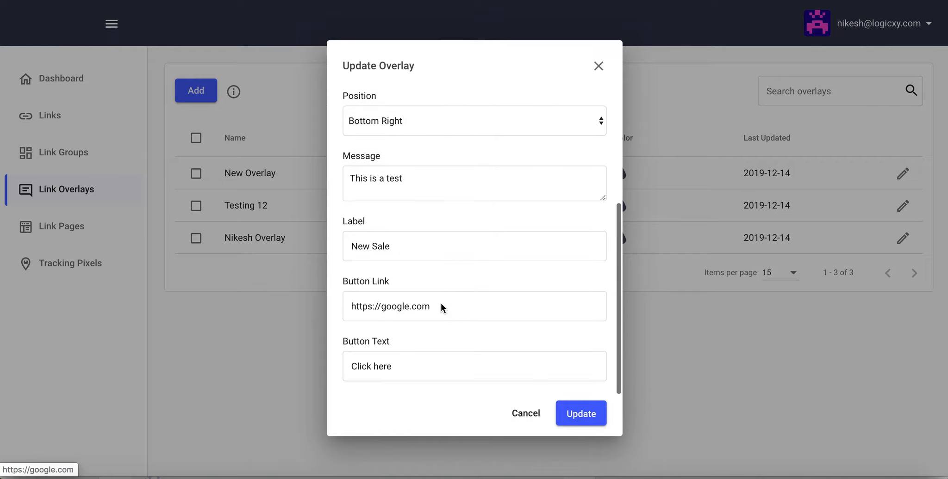
scroll(440, 303, up, 4)
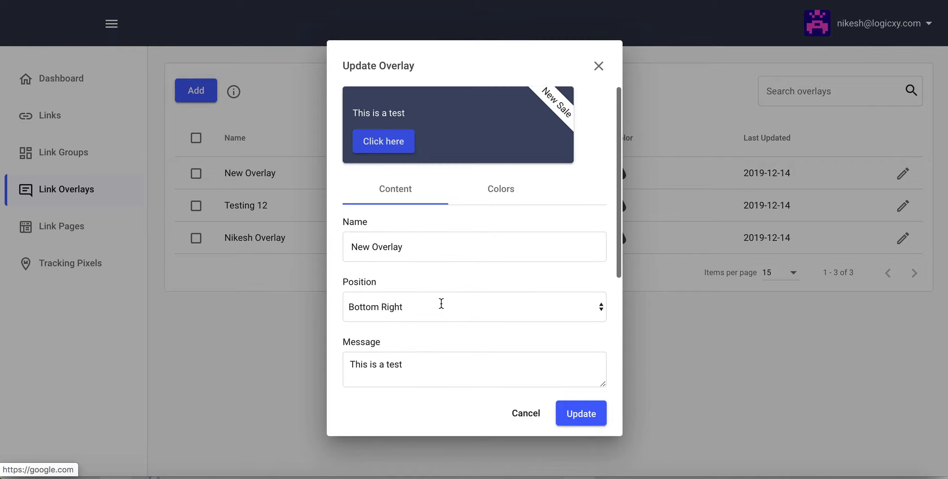
click(600, 67)
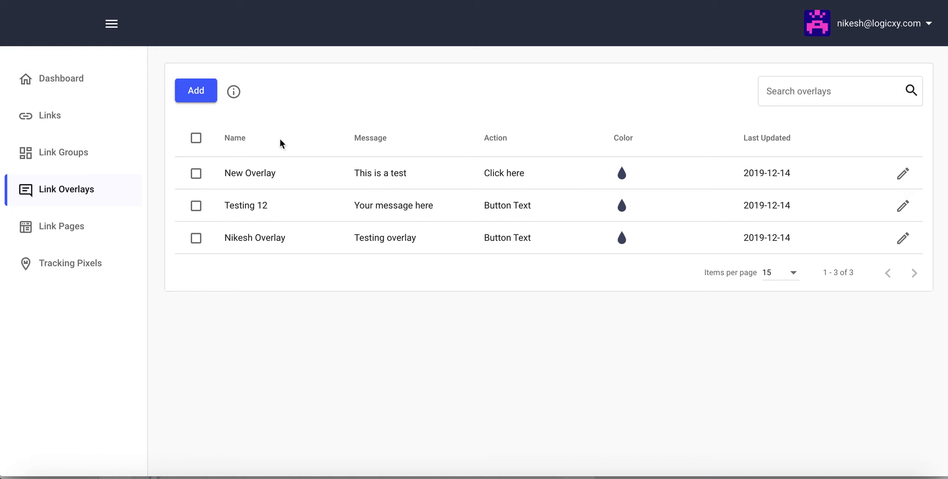
In the links list, change the /companies/ link's type to overlay, using the overlay whose message is "Testing overlay".
click(45, 116)
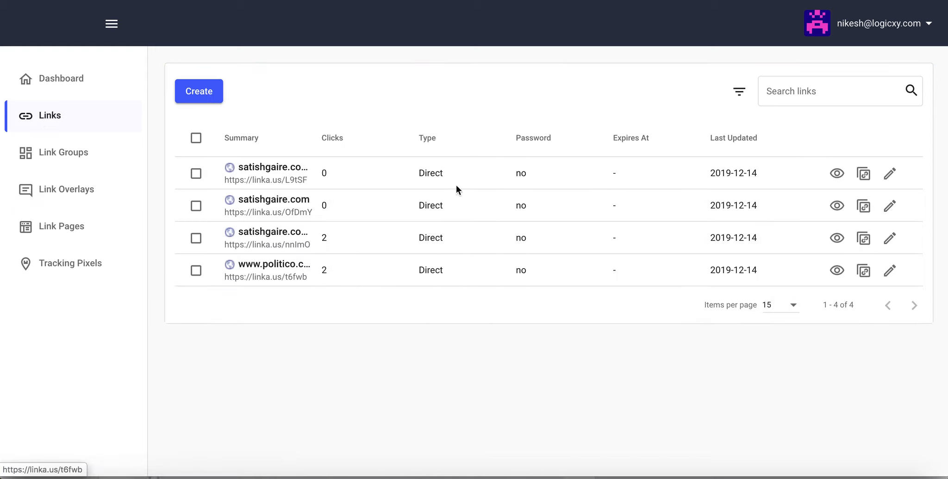
click(889, 239)
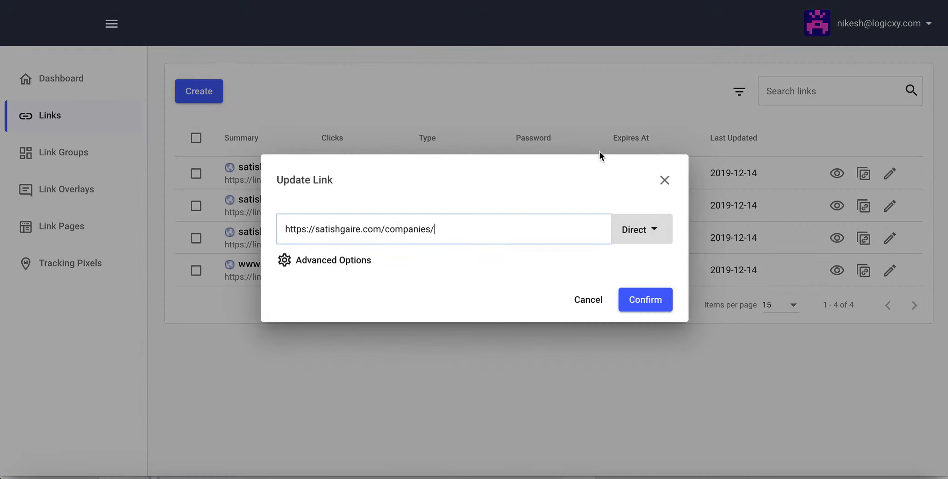
click(656, 232)
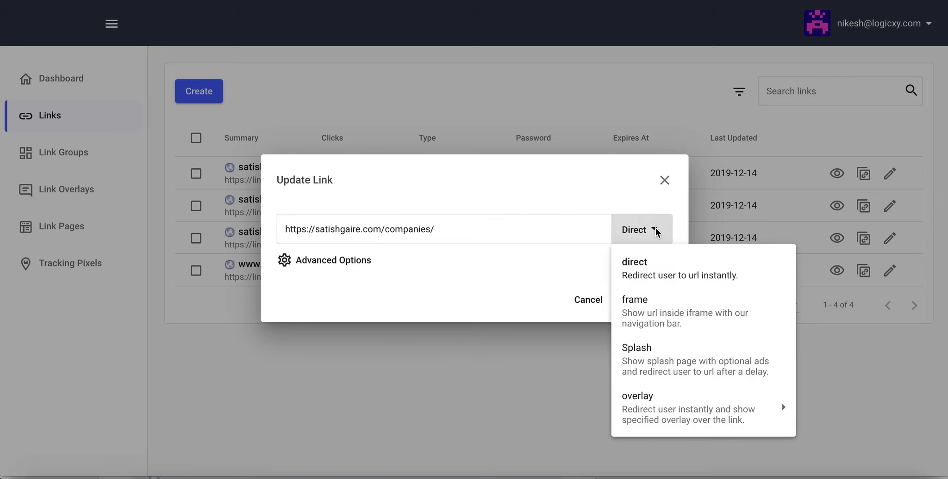
mouse_move(666, 402)
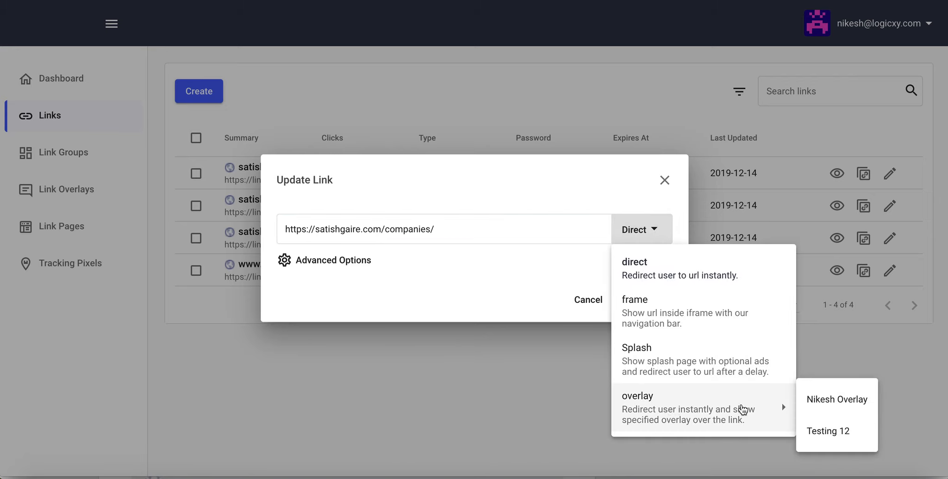
click(834, 403)
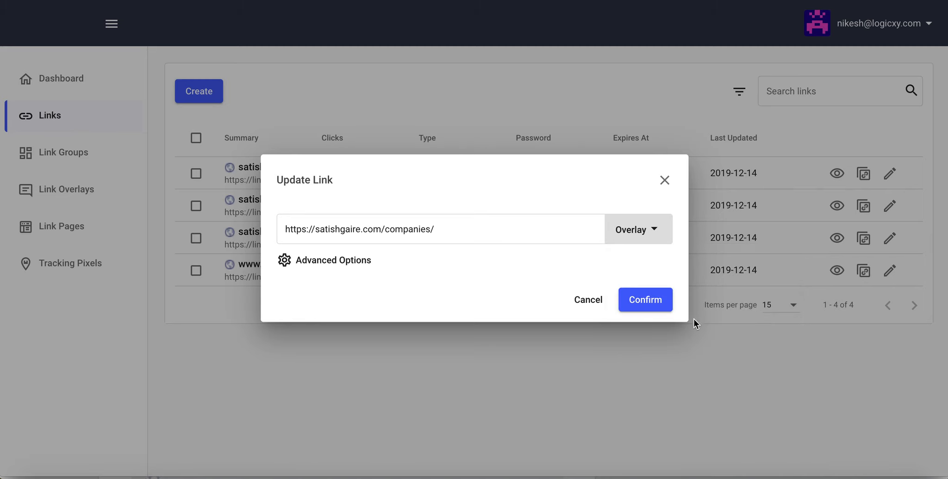
click(643, 302)
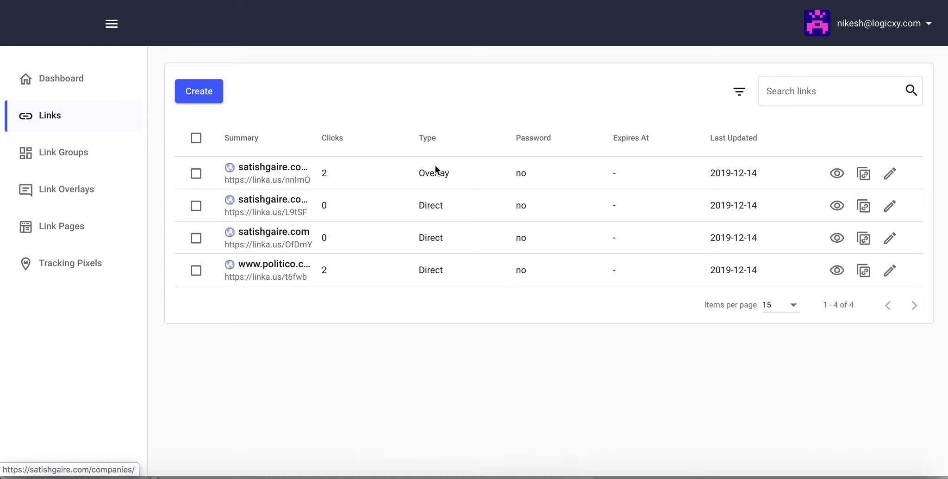
Open the /companies/ link for editing, try the direct, frame and Splash types, and check which overlays are offered.
click(276, 181)
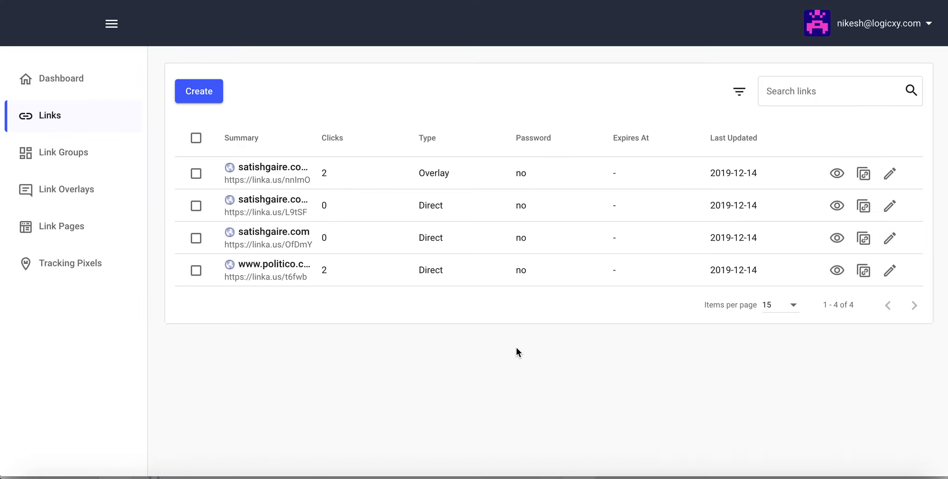
click(890, 176)
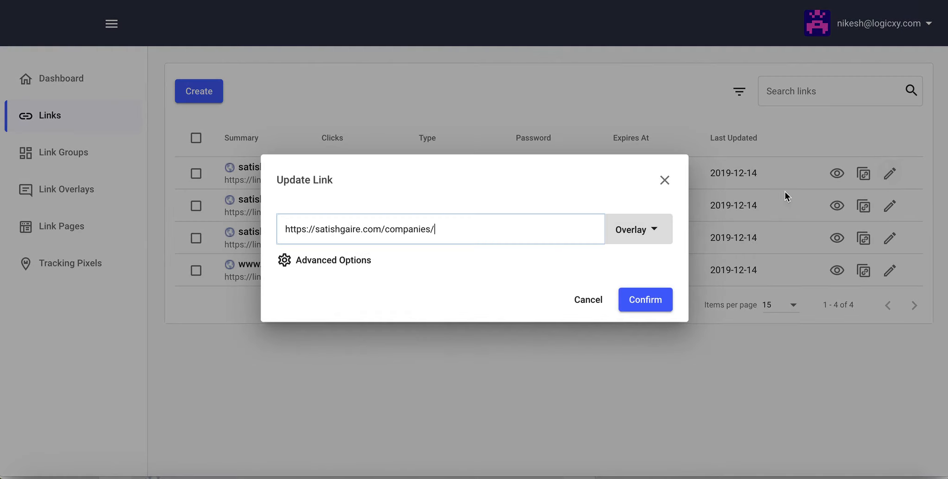
click(657, 232)
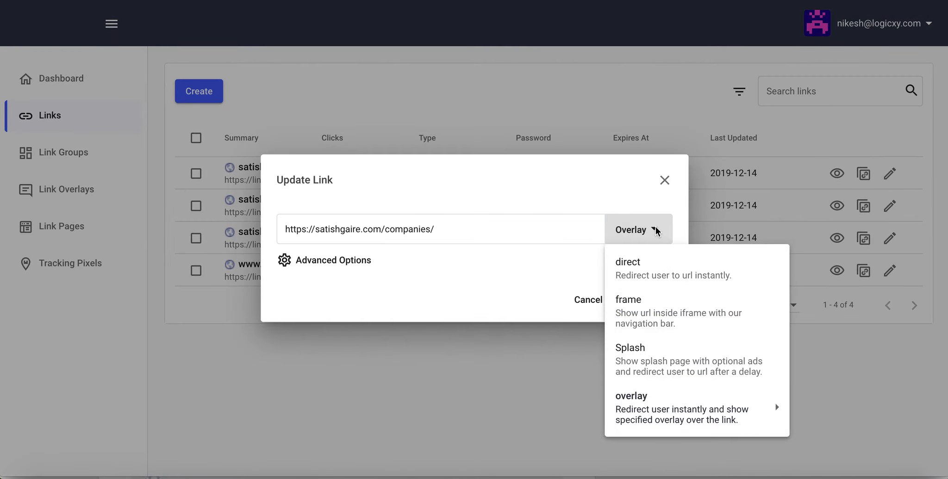
click(649, 267)
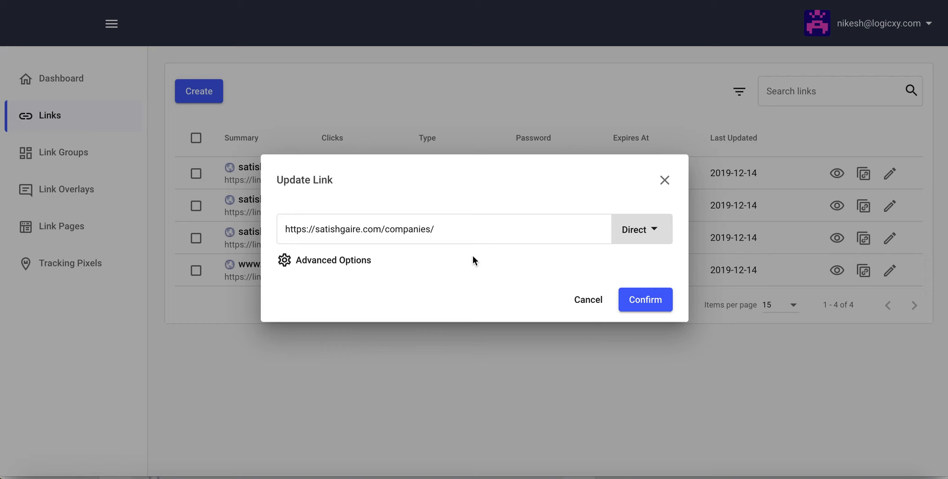
click(654, 229)
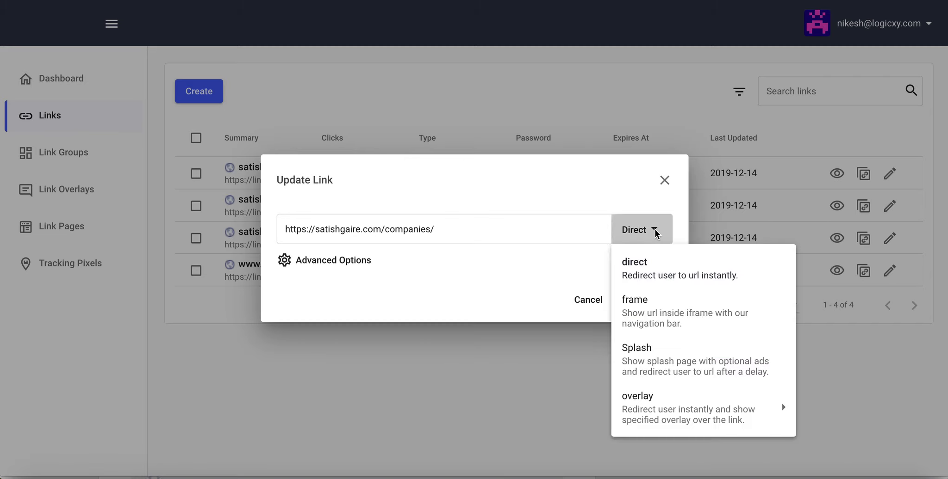
click(658, 314)
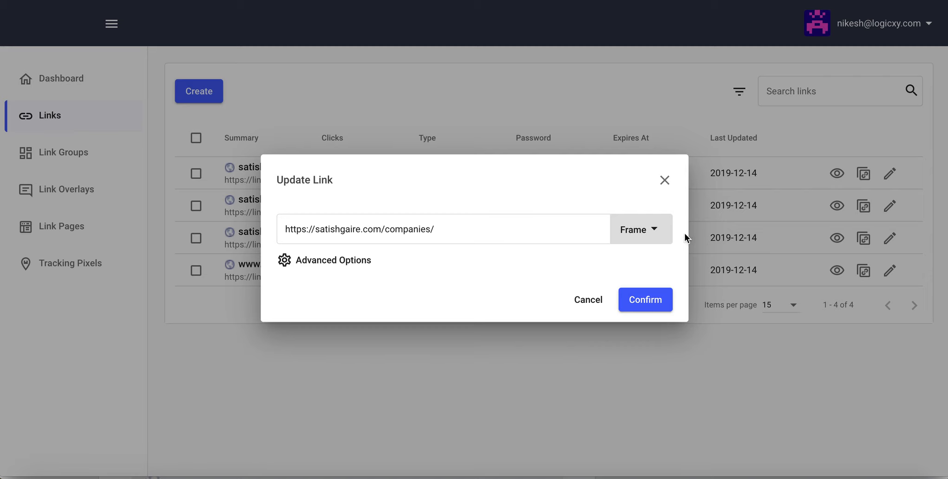
click(649, 233)
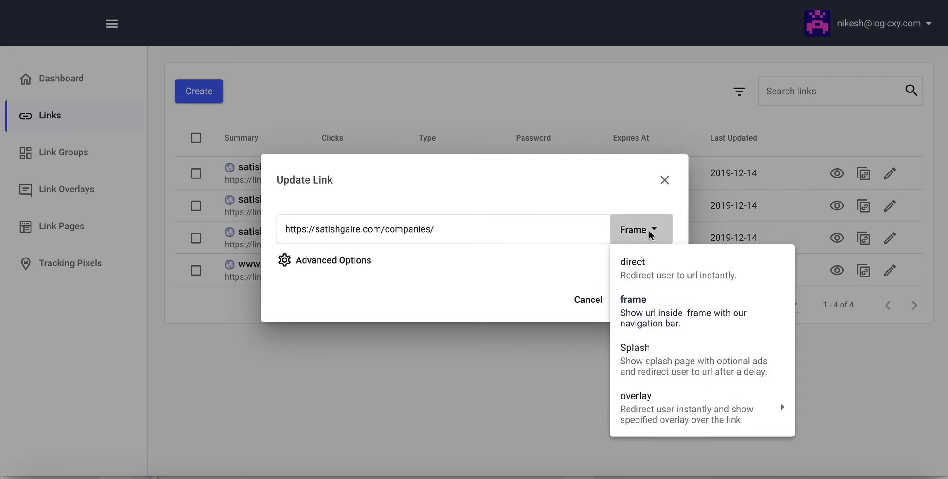
click(655, 360)
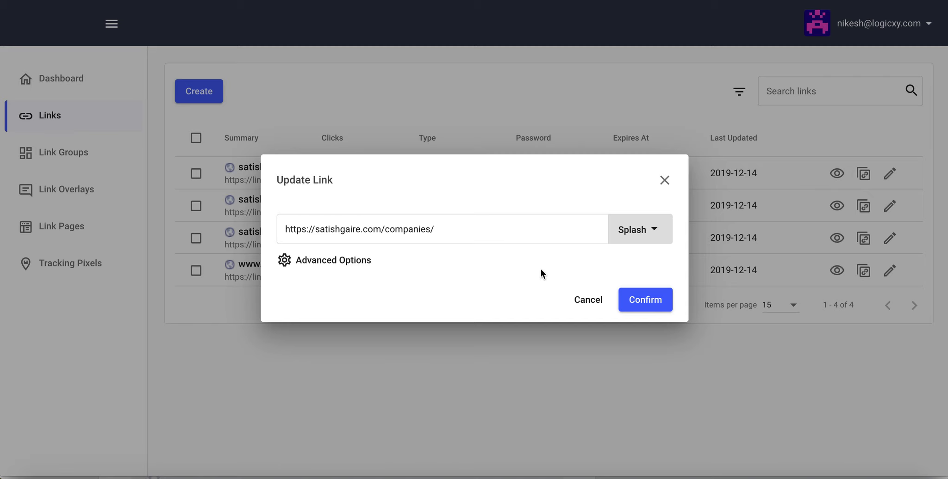
click(654, 233)
mouse_move(659, 408)
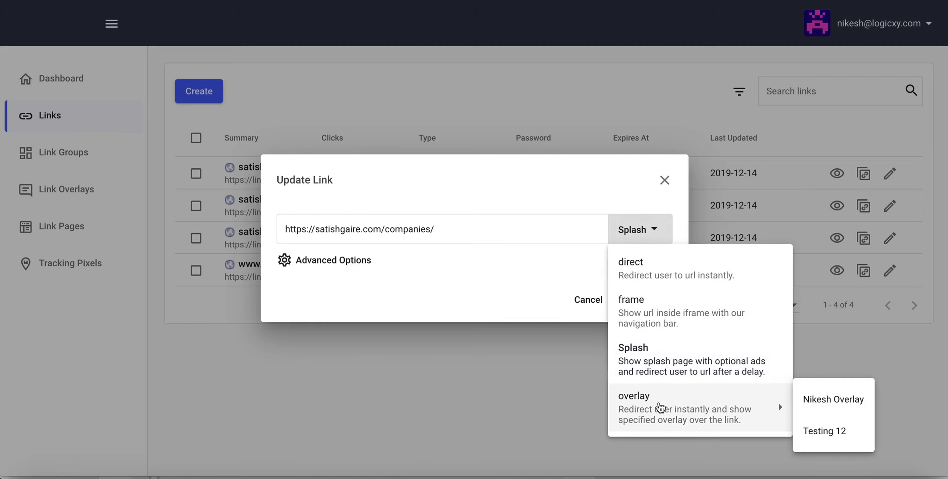
click(518, 275)
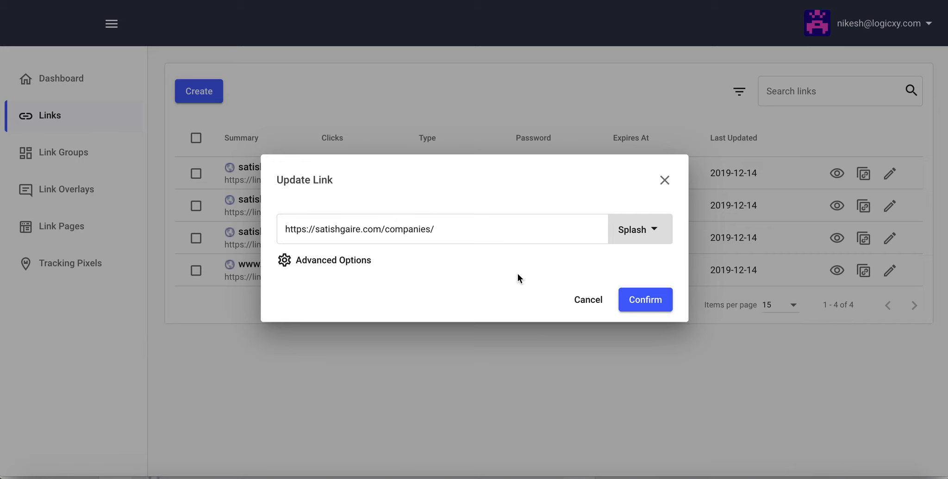
Review the link's advanced options, from custom link ID, expiration date and password to title, tags, description and tracking pixels.
click(334, 263)
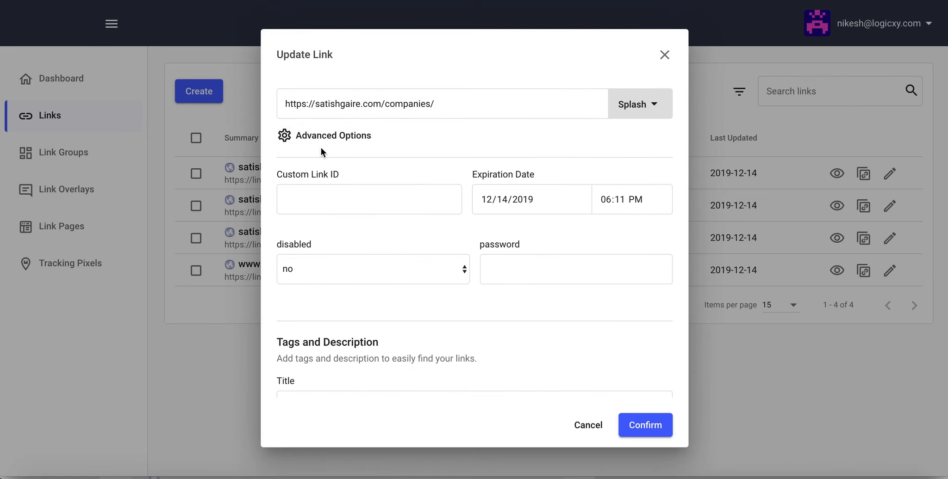
click(313, 207)
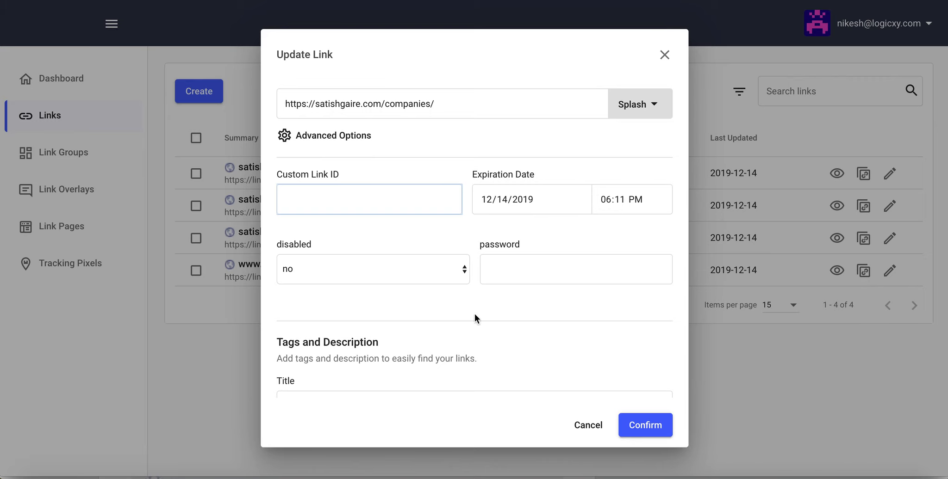
scroll(475, 314, down, 1)
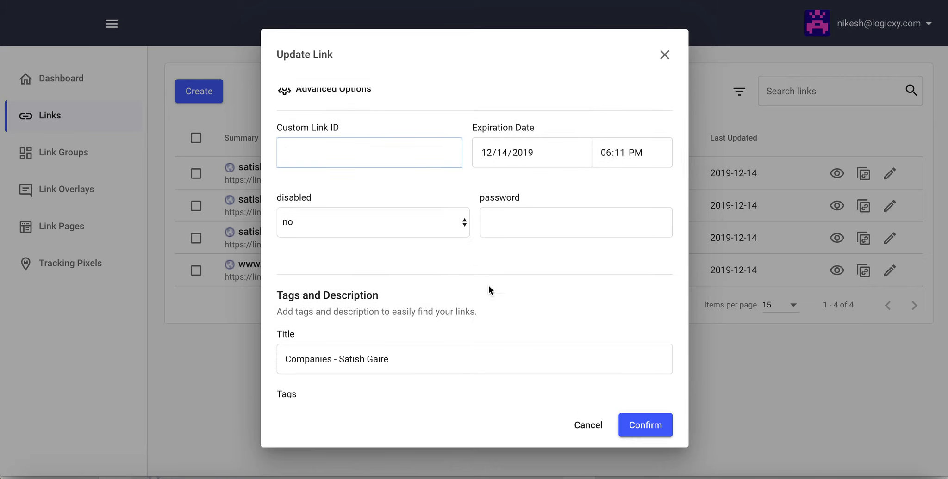
scroll(494, 295, down, 2)
scroll(494, 294, down, 2)
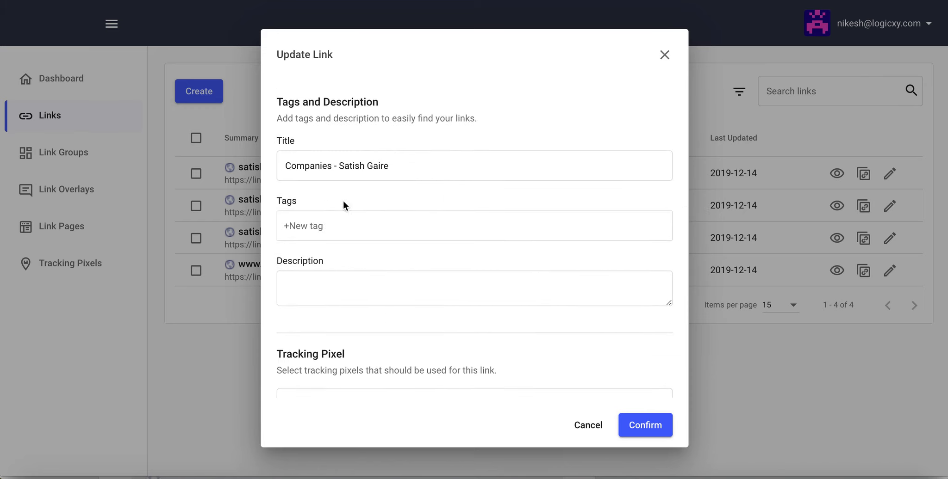
scroll(547, 242, down, 3)
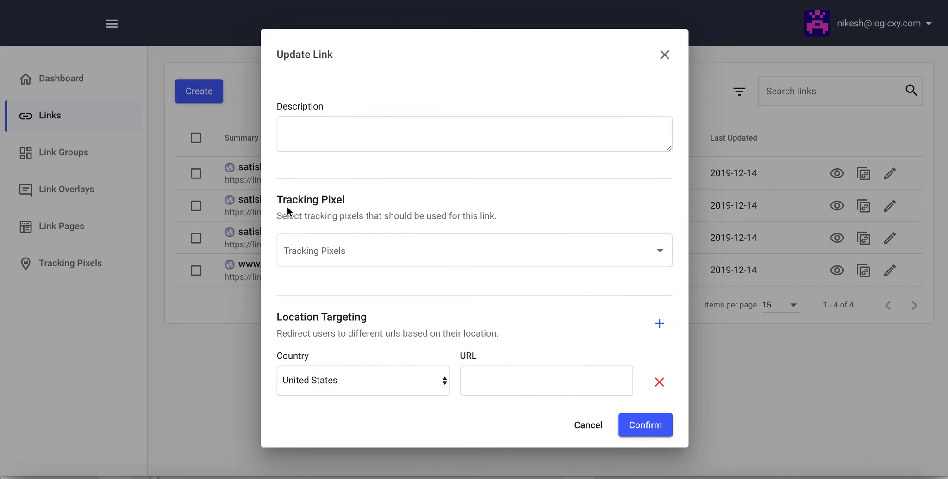
click(387, 253)
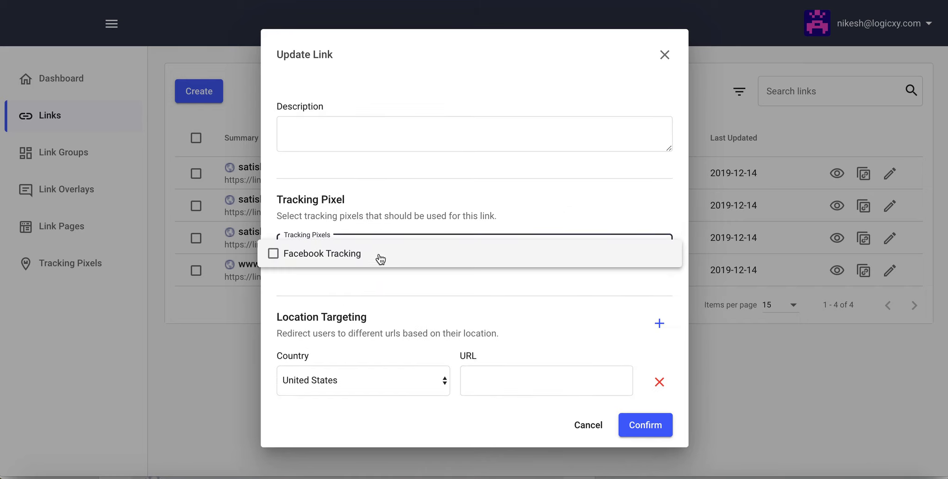
click(422, 208)
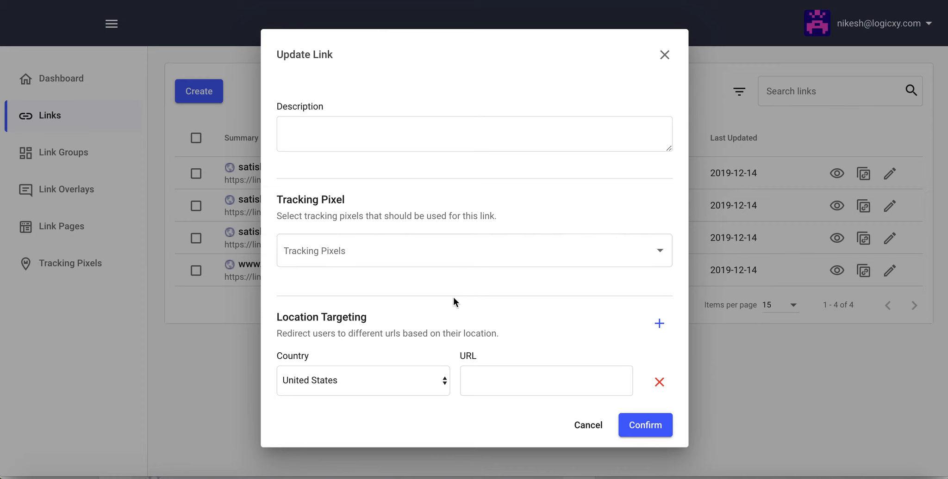
Check the country choices under Location Targeting and add a second country row.
scroll(453, 302, down, 3)
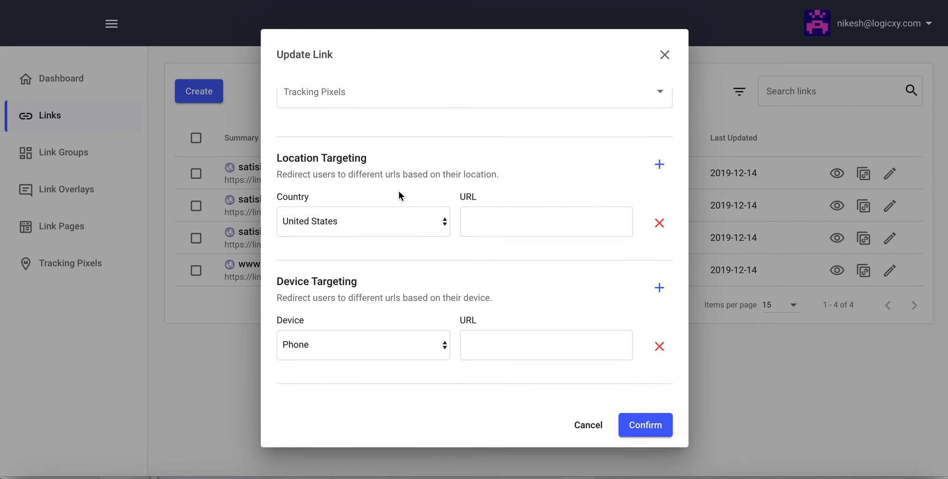
click(391, 226)
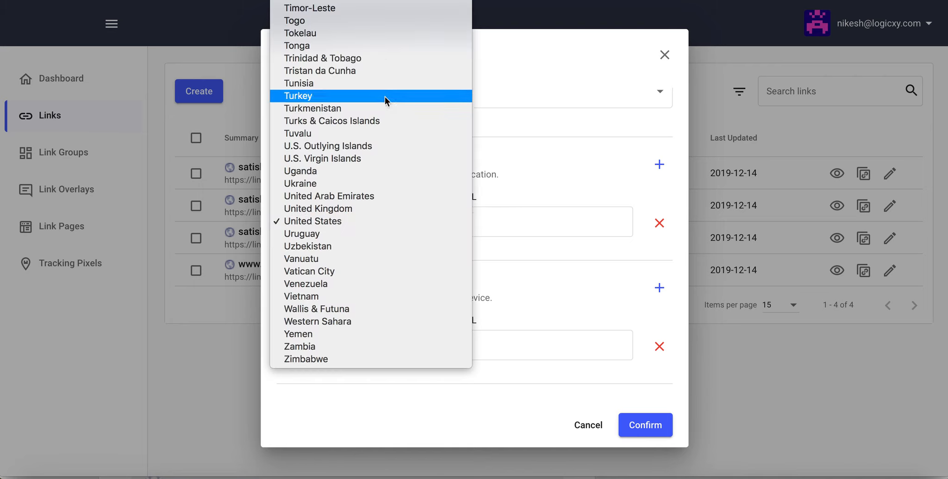
click(544, 175)
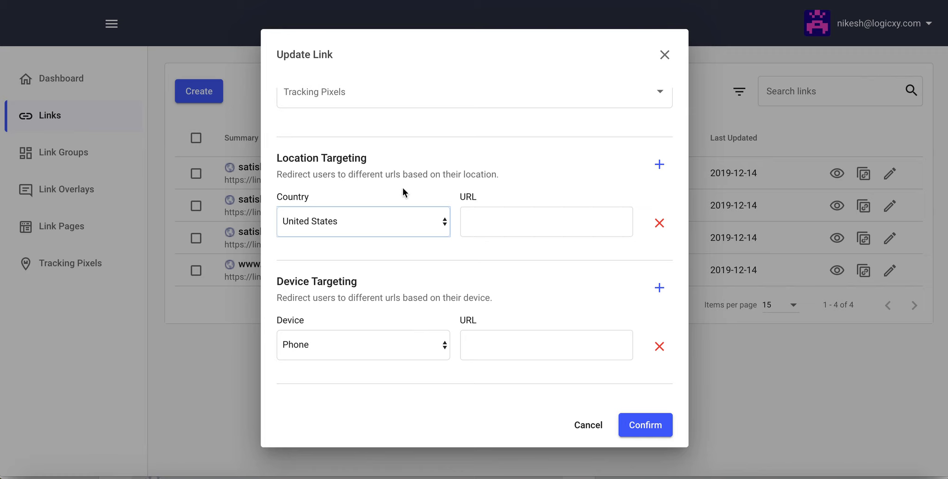
click(659, 164)
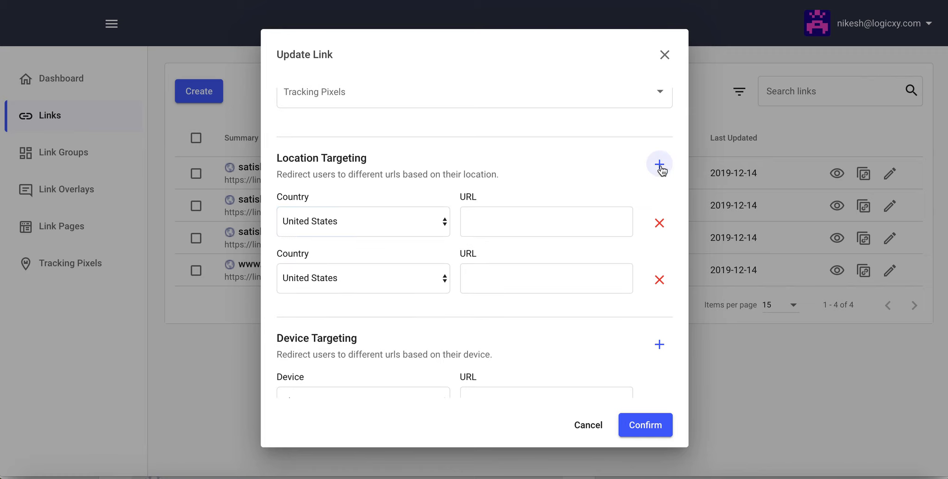
scroll(401, 267, down, 2)
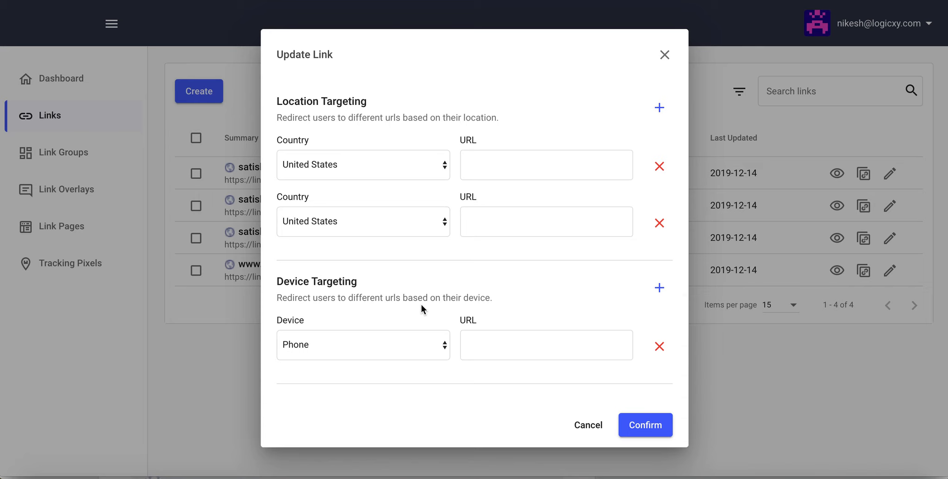
Check the device choices under Device Targeting, add a second device row, and close the link update without saving.
click(404, 350)
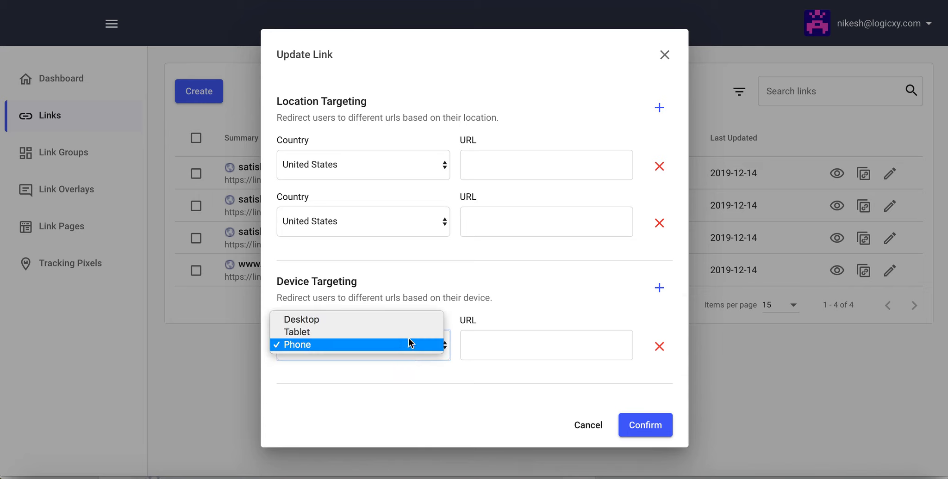
click(409, 340)
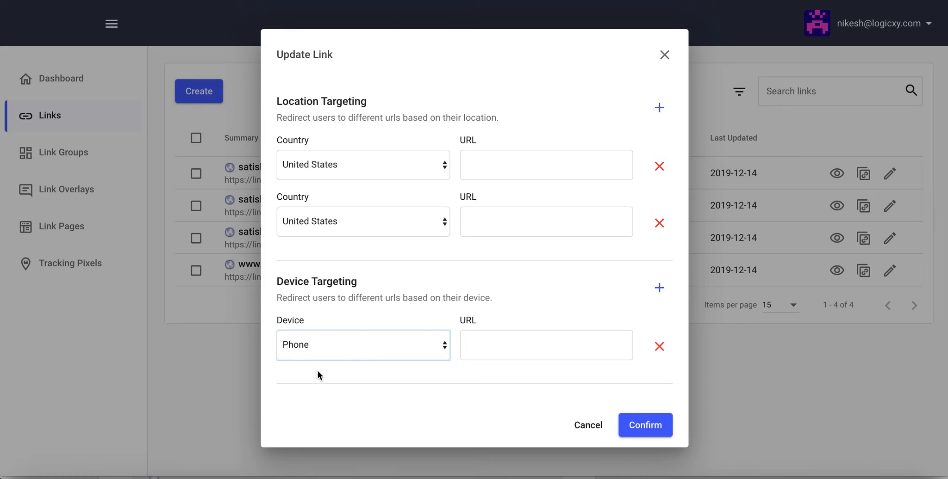
click(356, 352)
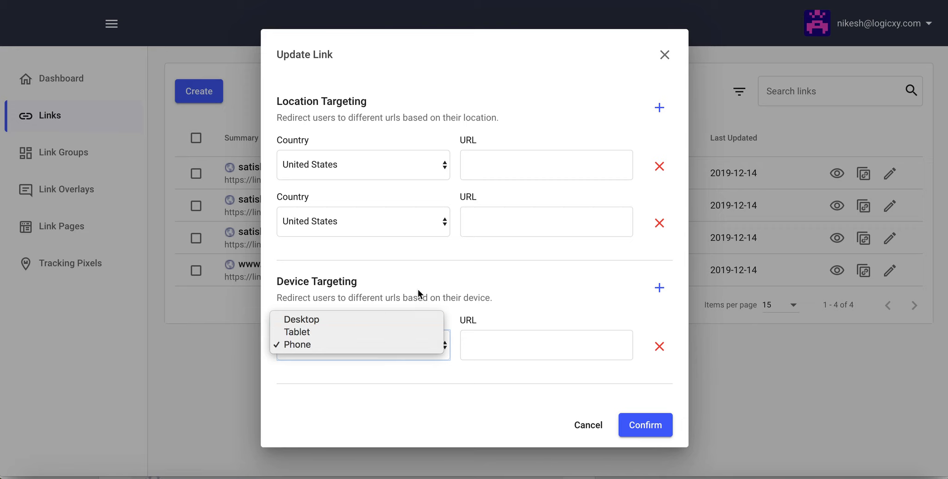
click(452, 284)
click(665, 291)
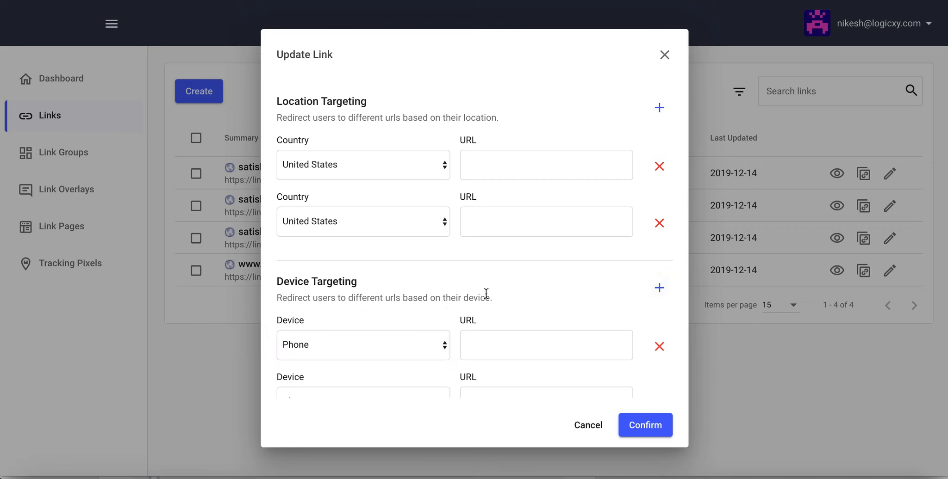
scroll(484, 296, down, 2)
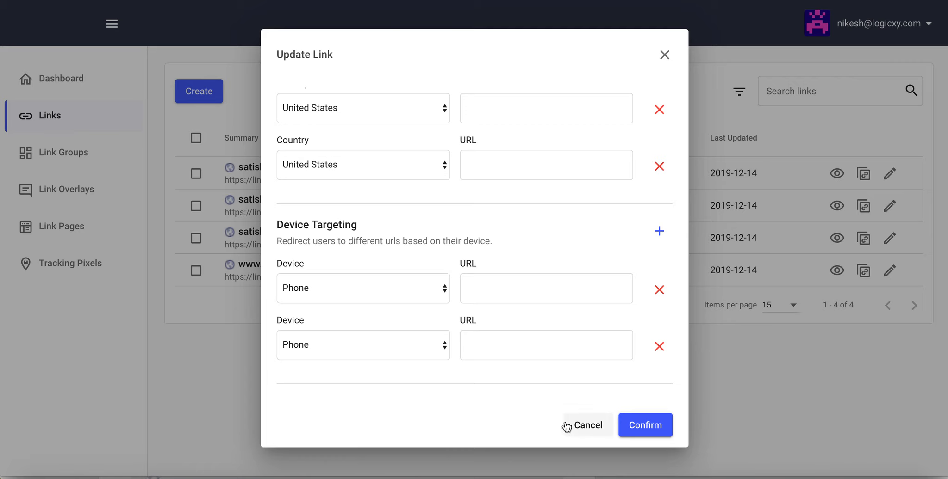
click(587, 426)
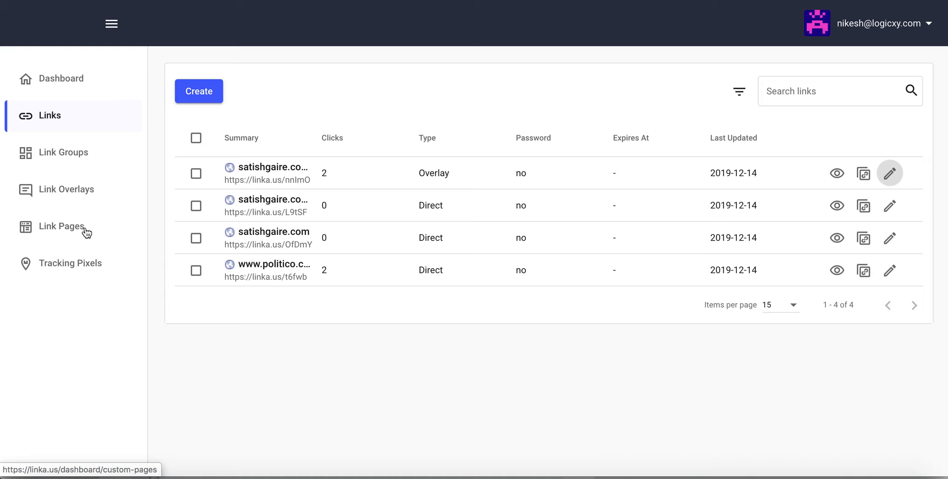
Start a new link page with the title "About me".
click(59, 229)
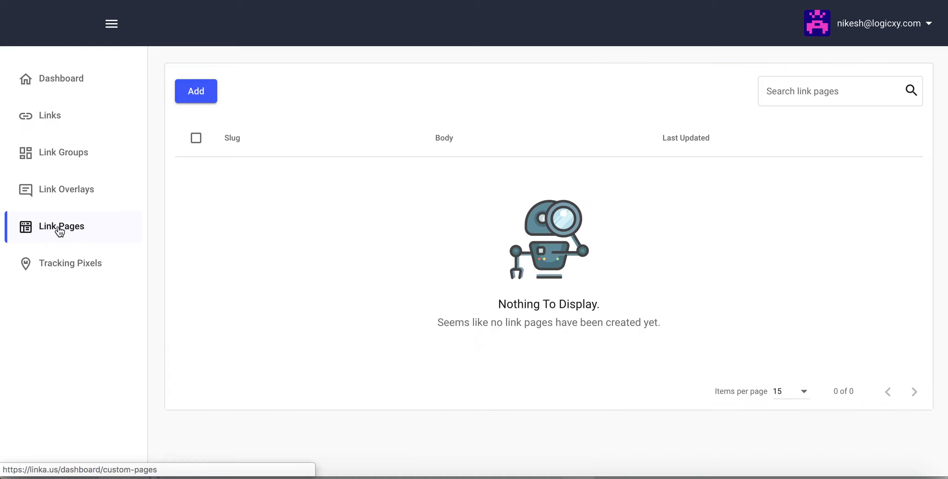
click(189, 93)
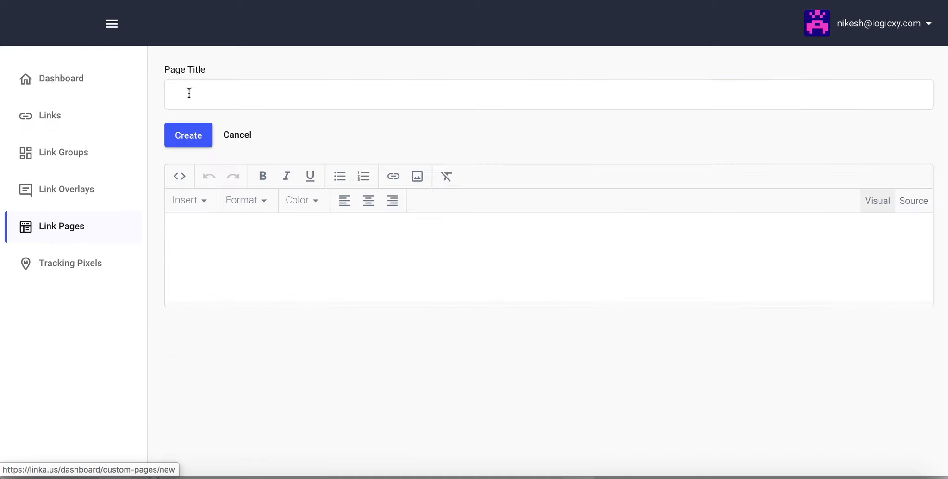
click(226, 102)
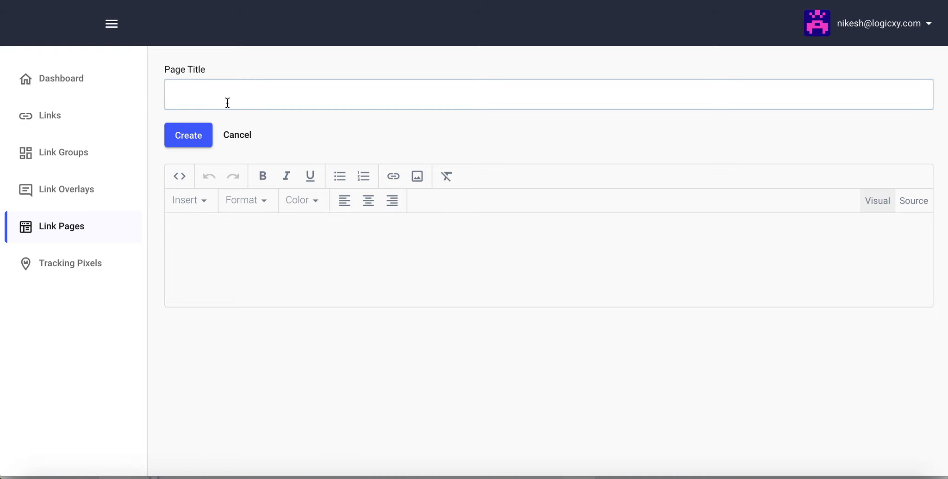
text(About me)
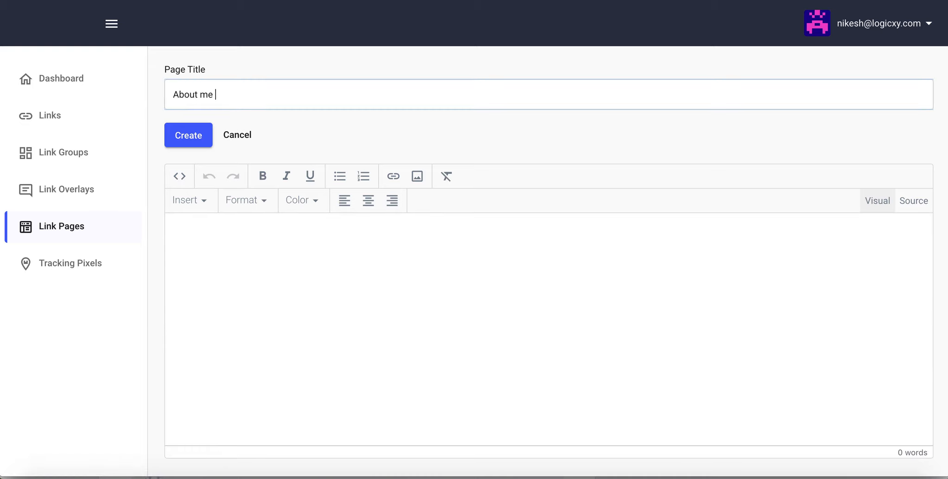
Enter the body text "This is the page about me skdjfksjdflksdjdfj" in the new link page.
click(284, 255)
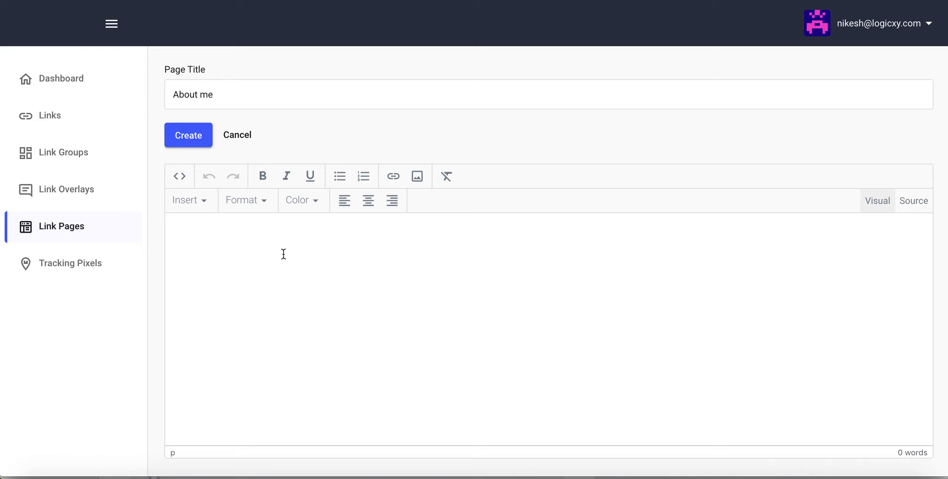
text(This is the page about me )
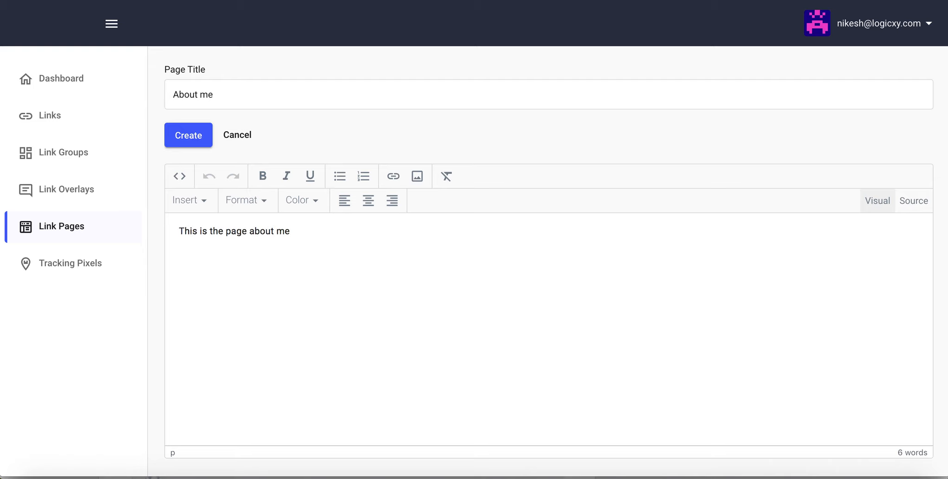
text(skdjfksjdflksdjdfj)
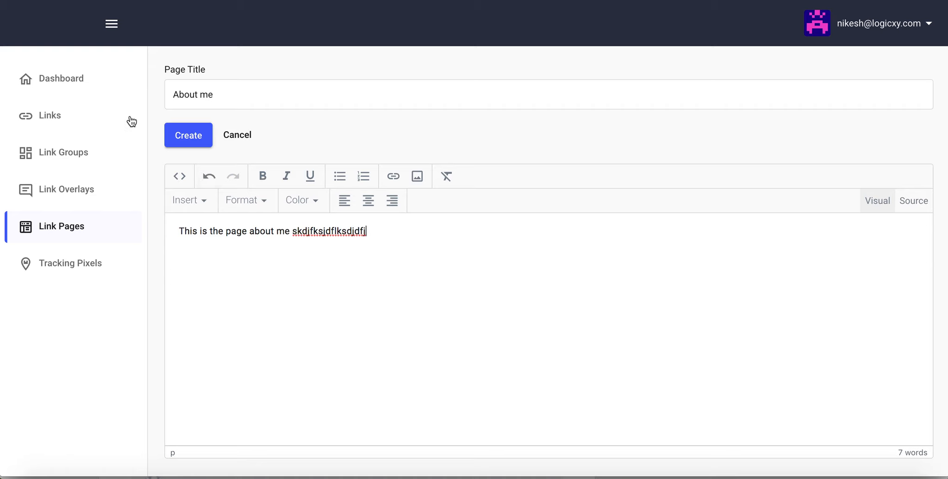
Check the HTML source of the page body, return to the visual view and create the "About me" page.
click(921, 201)
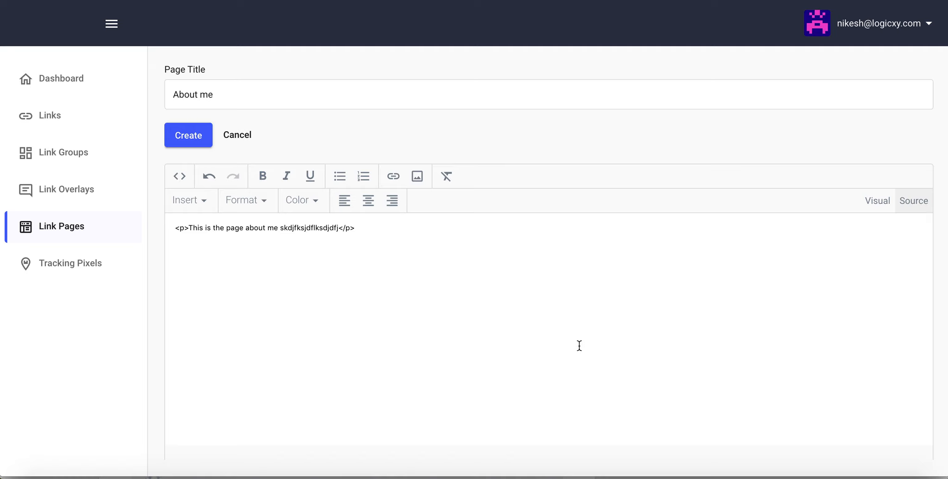
click(876, 207)
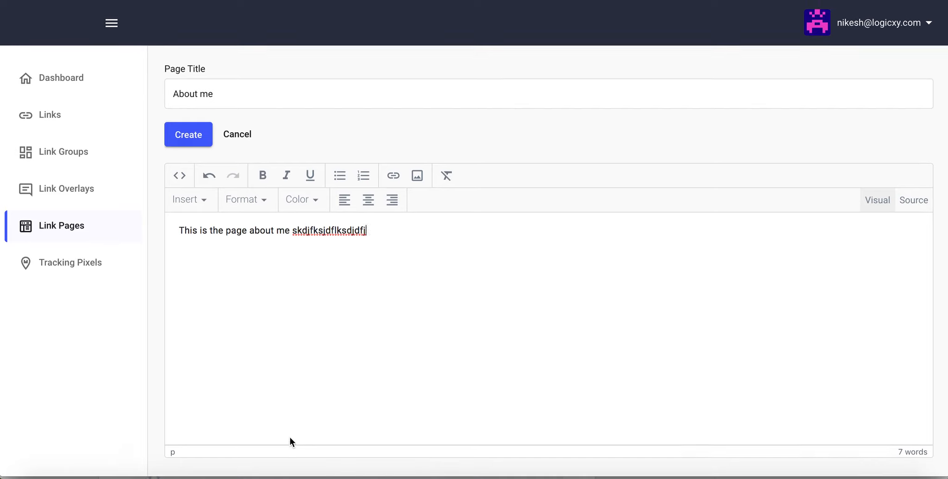
click(198, 135)
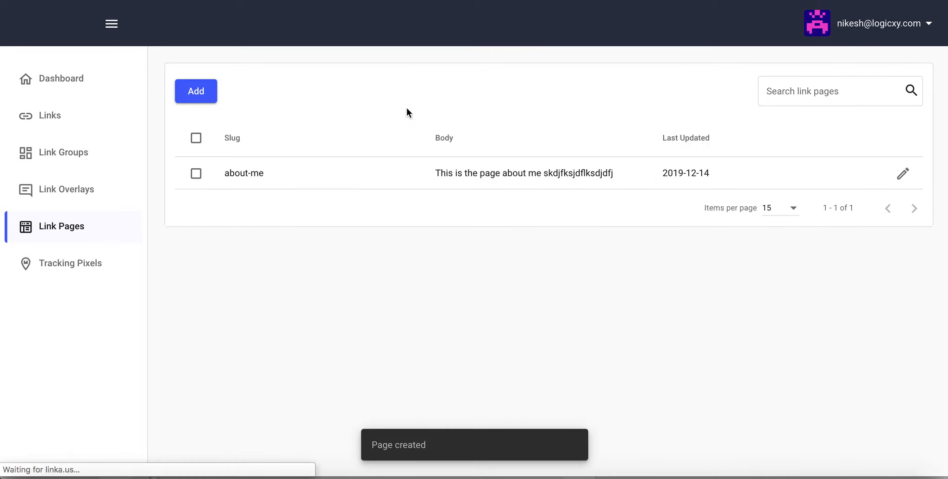
View the published about-me page and return to the list of link pages.
click(247, 174)
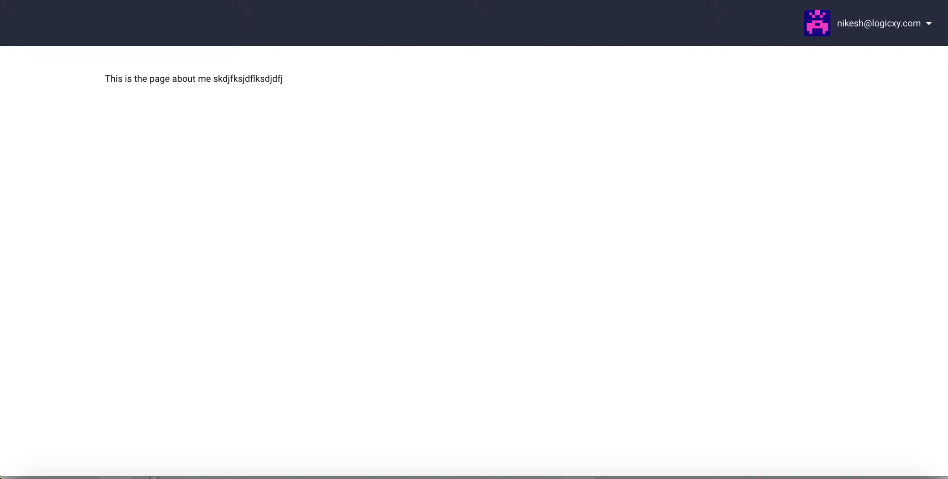
click(112, 2)
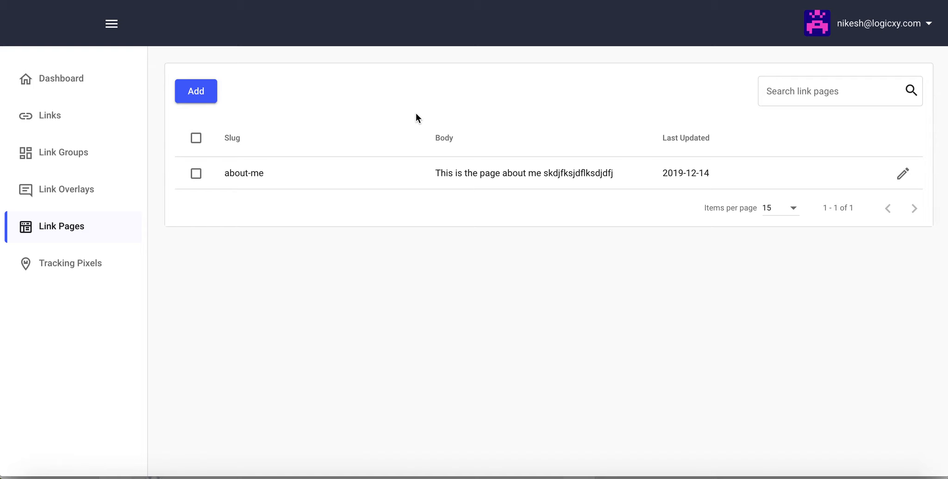
Check the pixel types and the Pixel ID field offered for a new tracking pixel, and cancel without creating one.
click(57, 267)
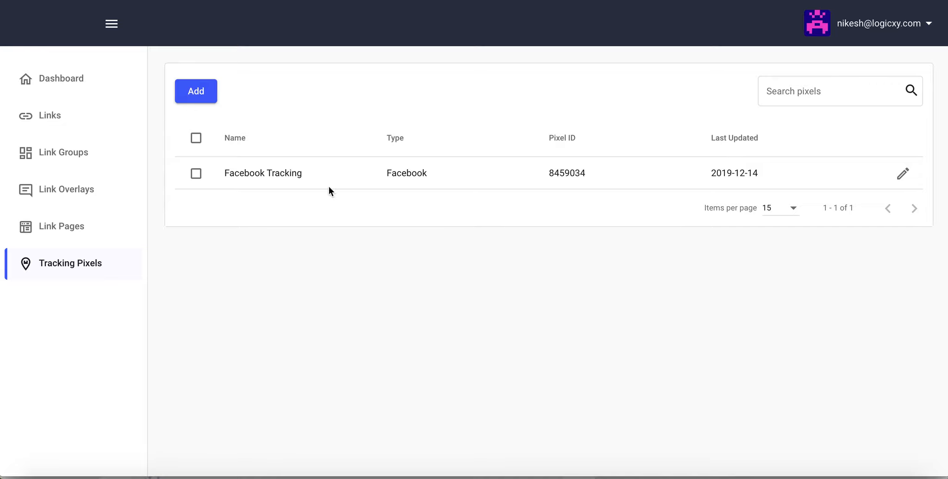
click(191, 92)
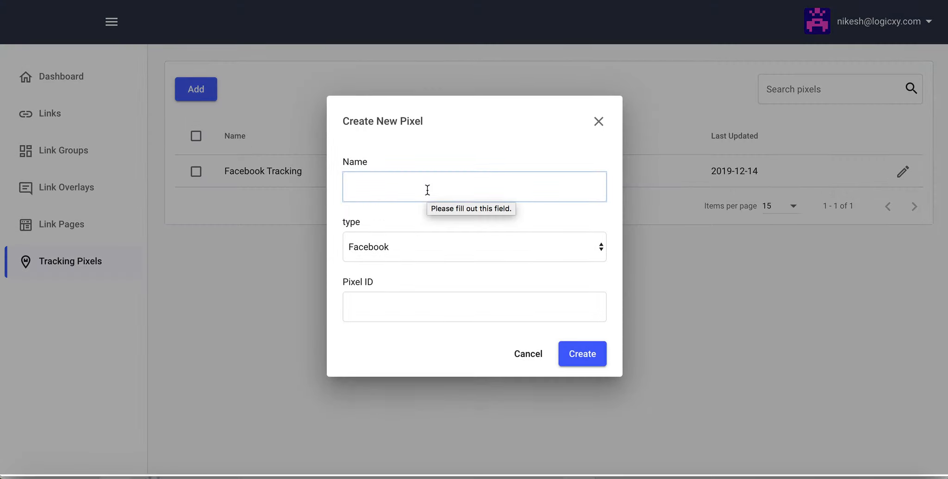
click(431, 249)
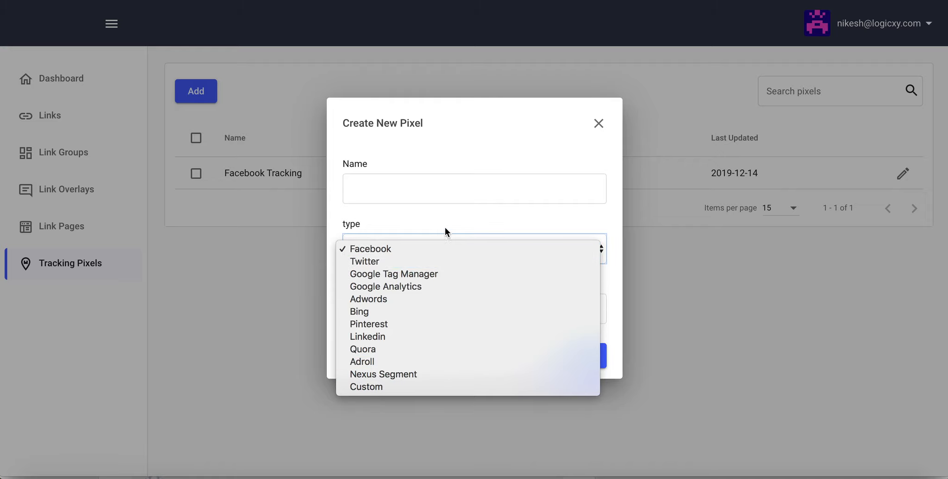
click(497, 218)
click(389, 308)
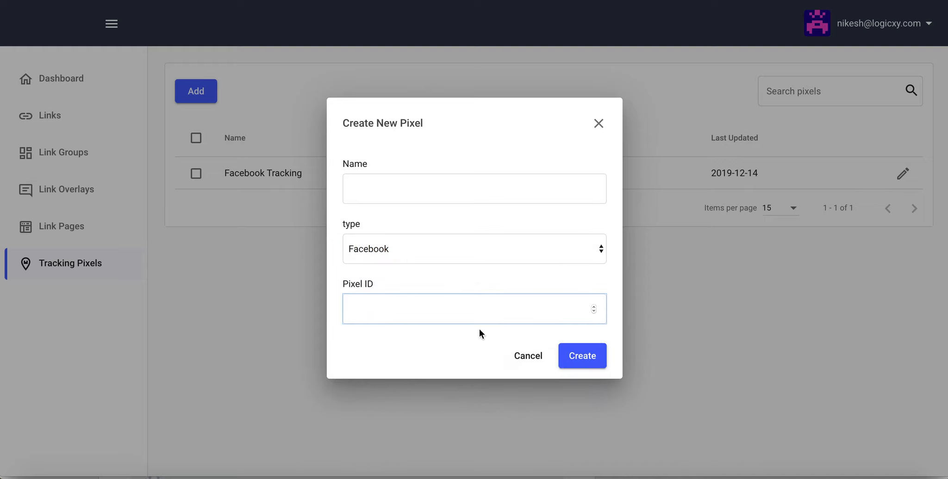
click(525, 356)
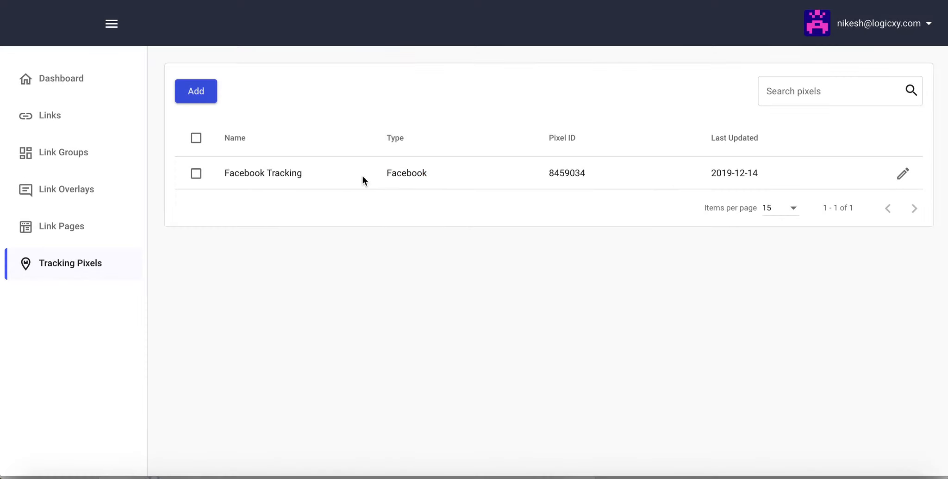
Open the existing Facebook Tracking pixel for editing and save it with its current settings.
click(915, 176)
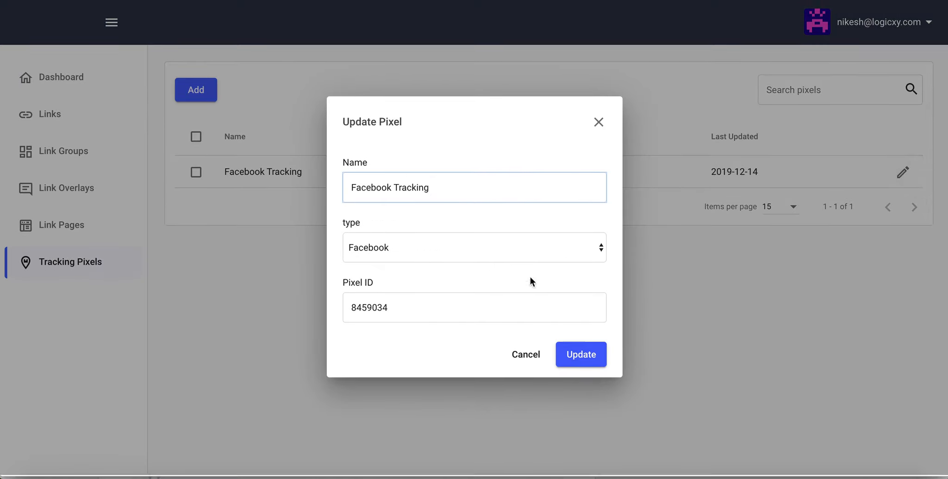
click(576, 357)
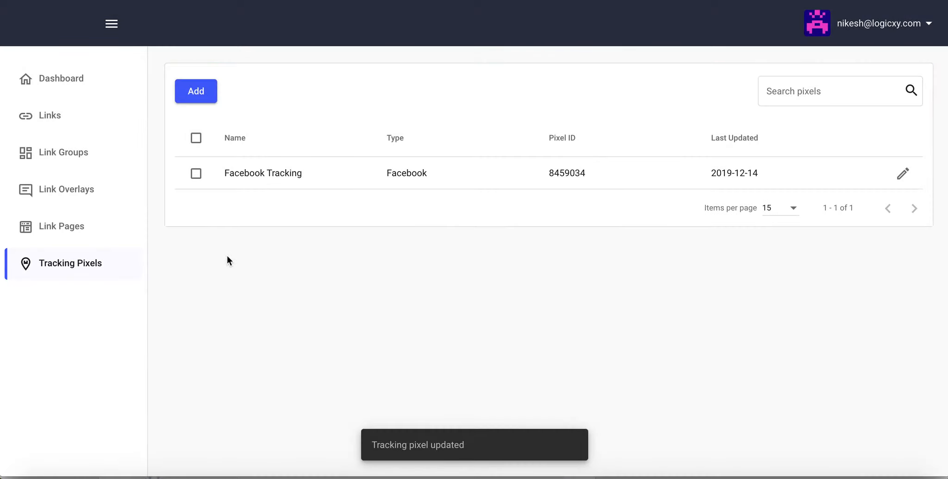
Assign the Facebook Tracking pixel to the first listed link in its advanced options and confirm the link update.
click(45, 117)
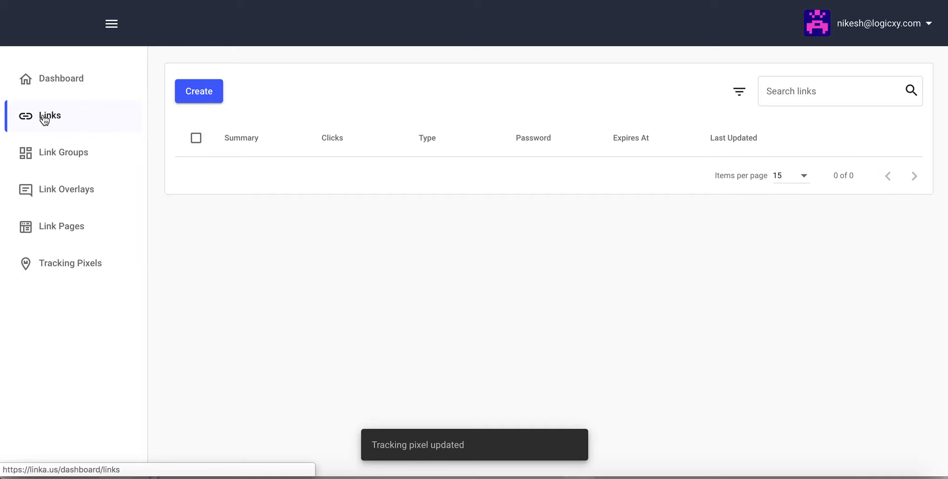
click(891, 175)
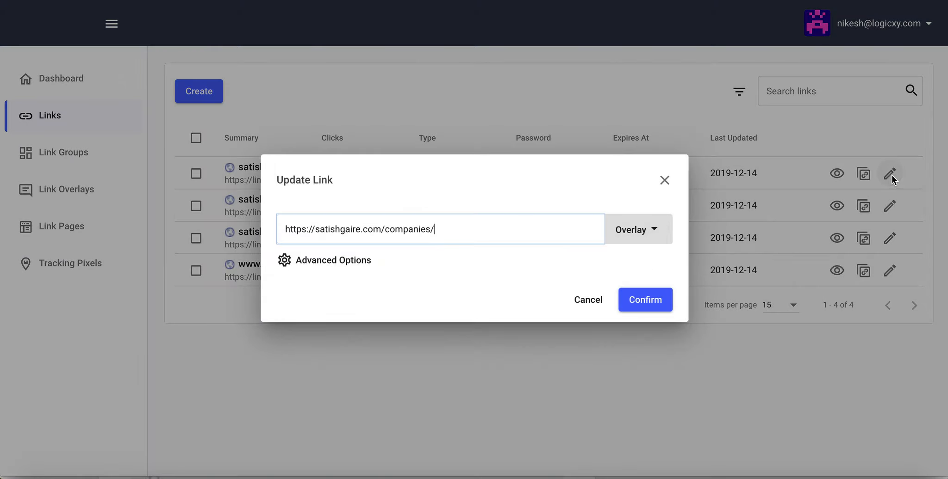
click(354, 260)
scroll(423, 211, down, 4)
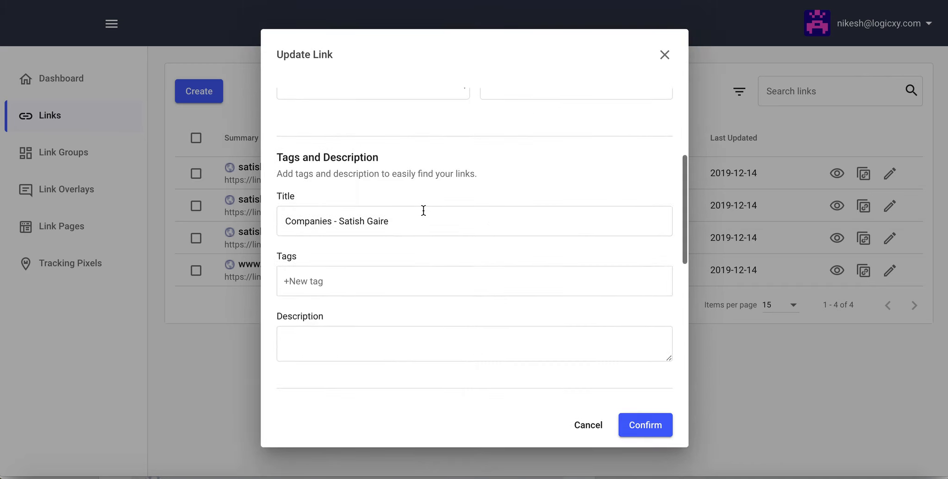
scroll(423, 210, down, 5)
click(379, 204)
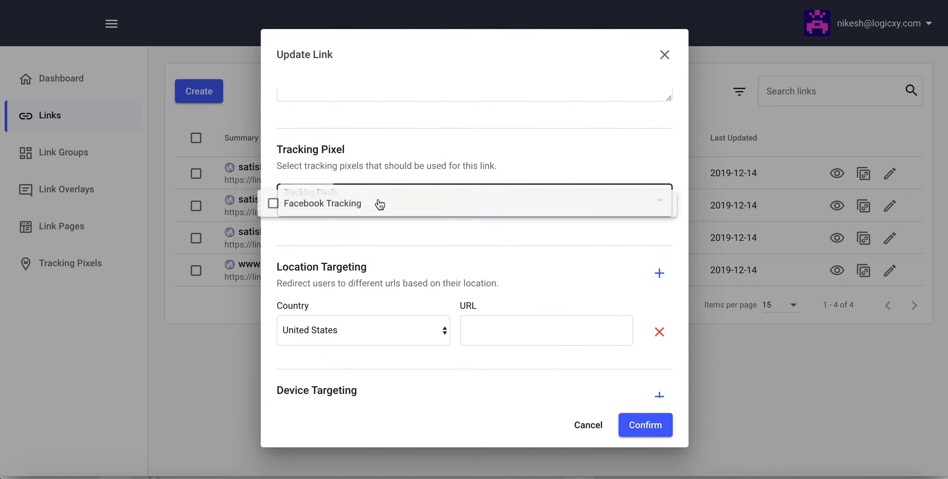
click(345, 204)
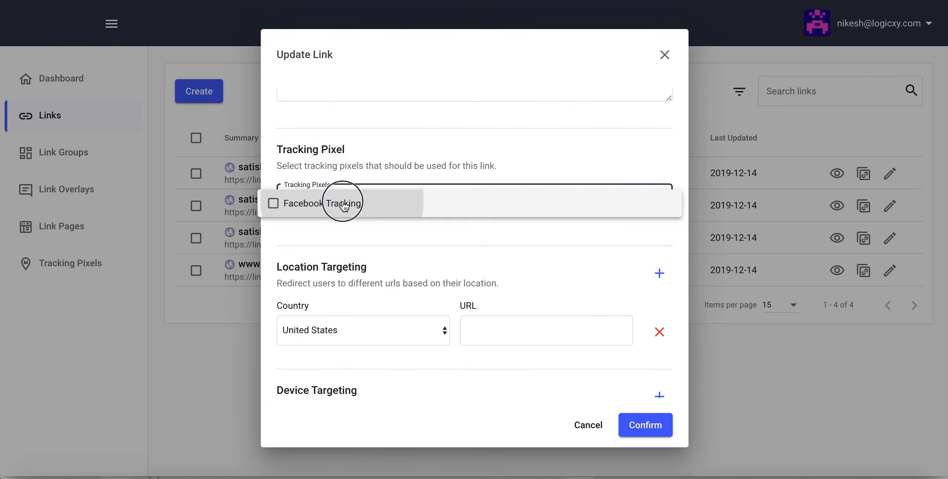
click(365, 237)
click(651, 425)
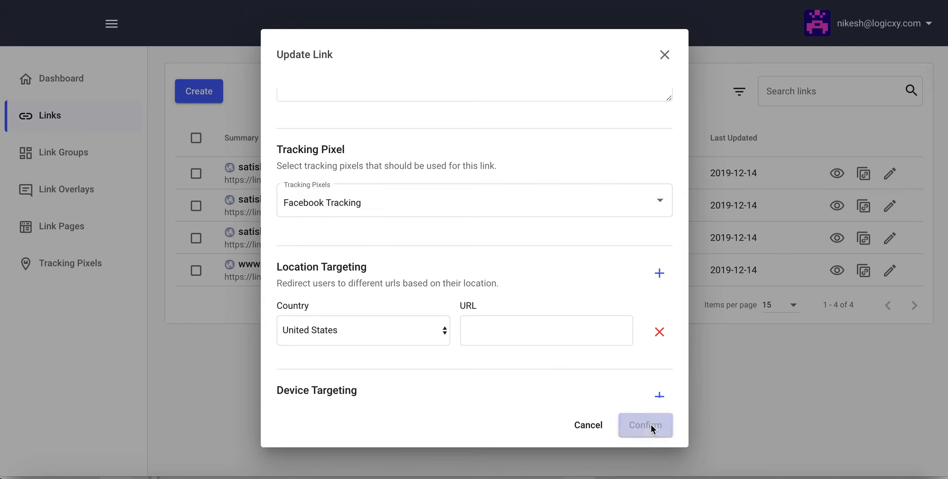